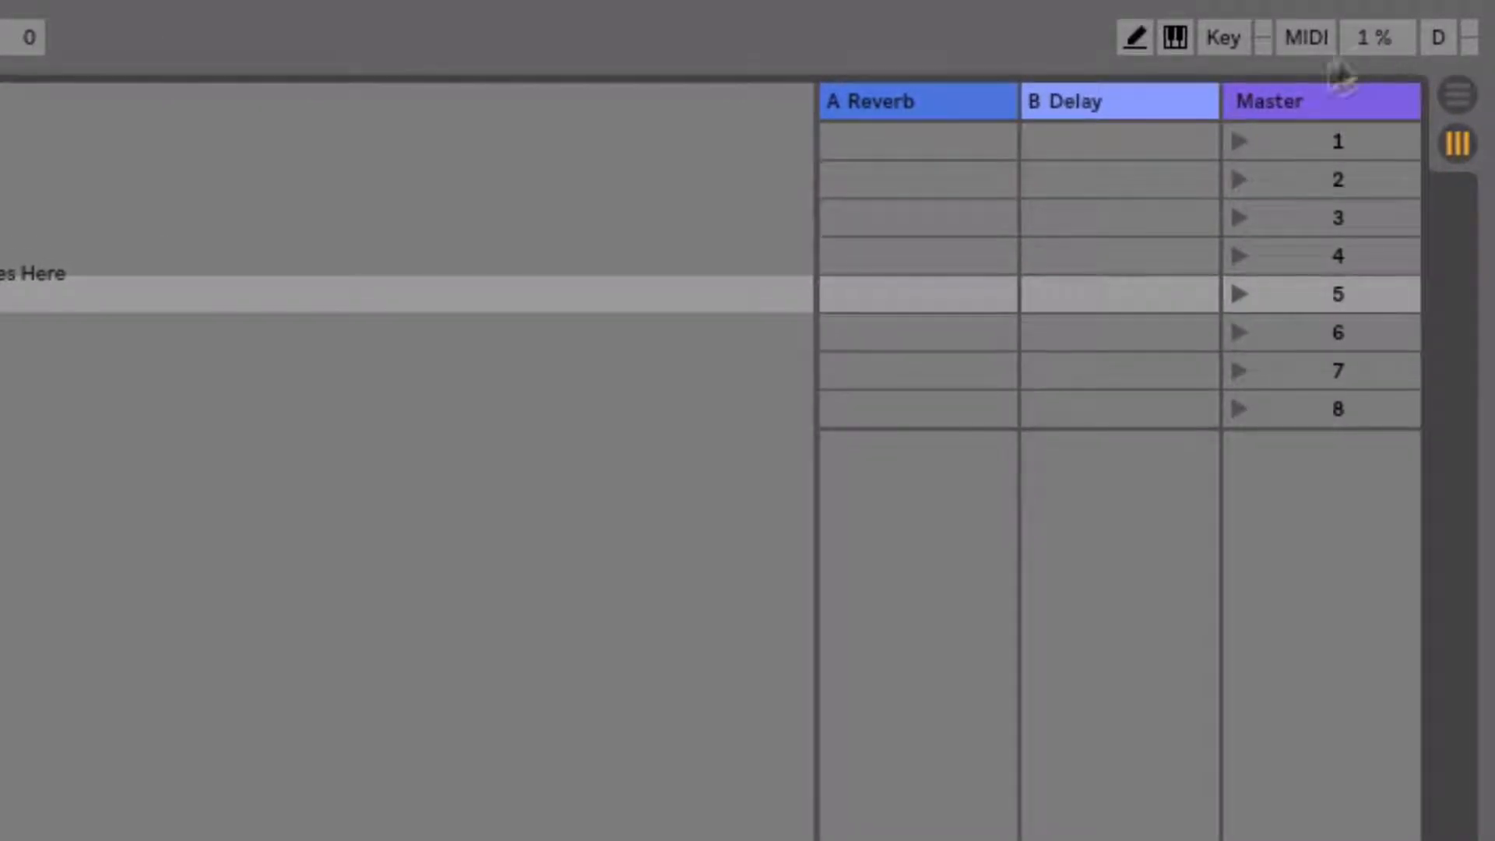
Step: Inspect the A Reverb and B Delay return tracks and the matching A and B send knobs on the first track
left_click(924, 97)
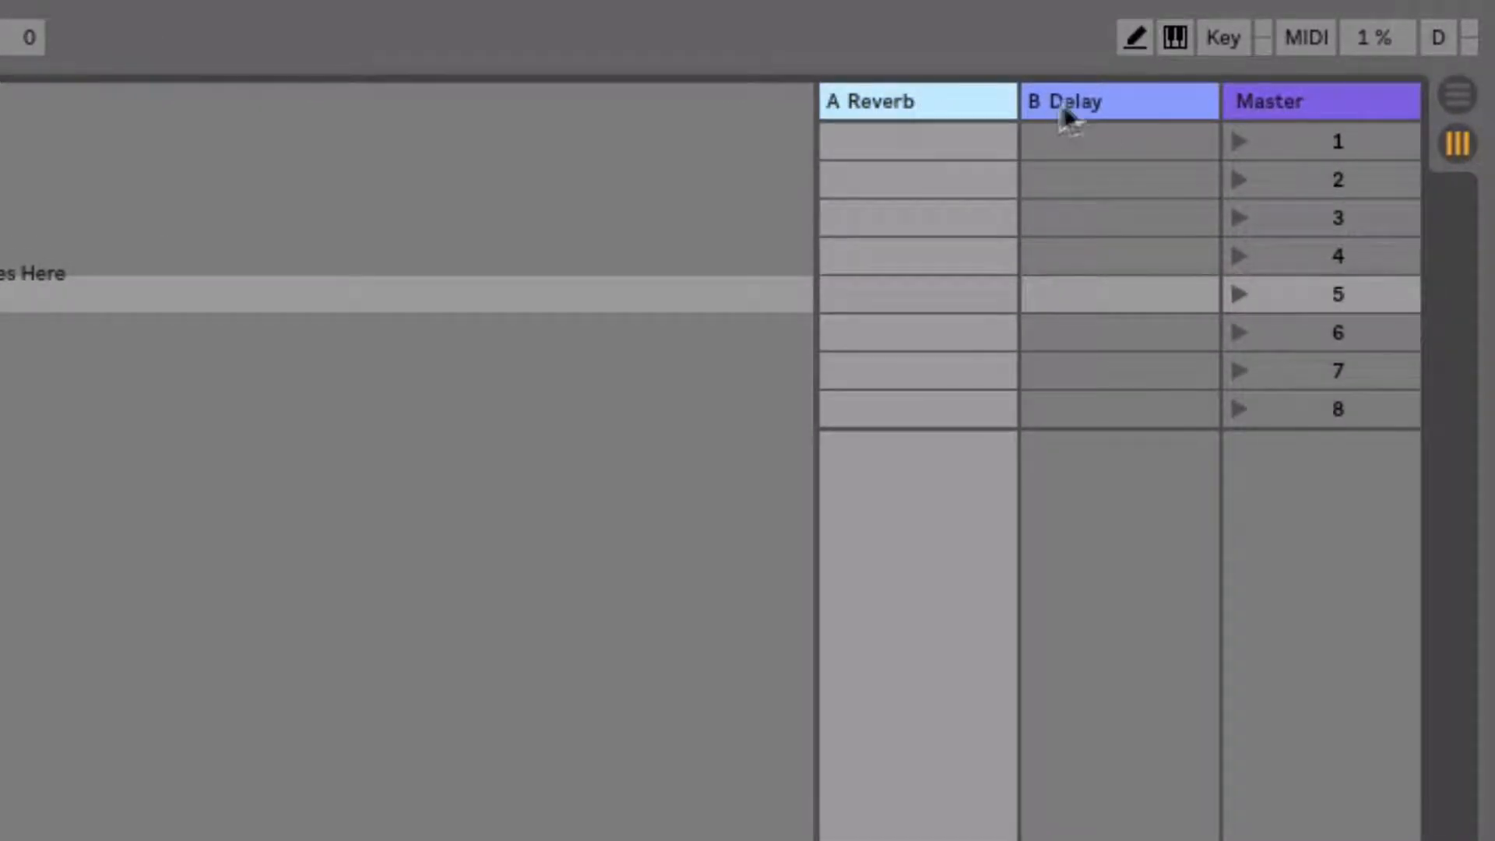
left_click(1105, 96)
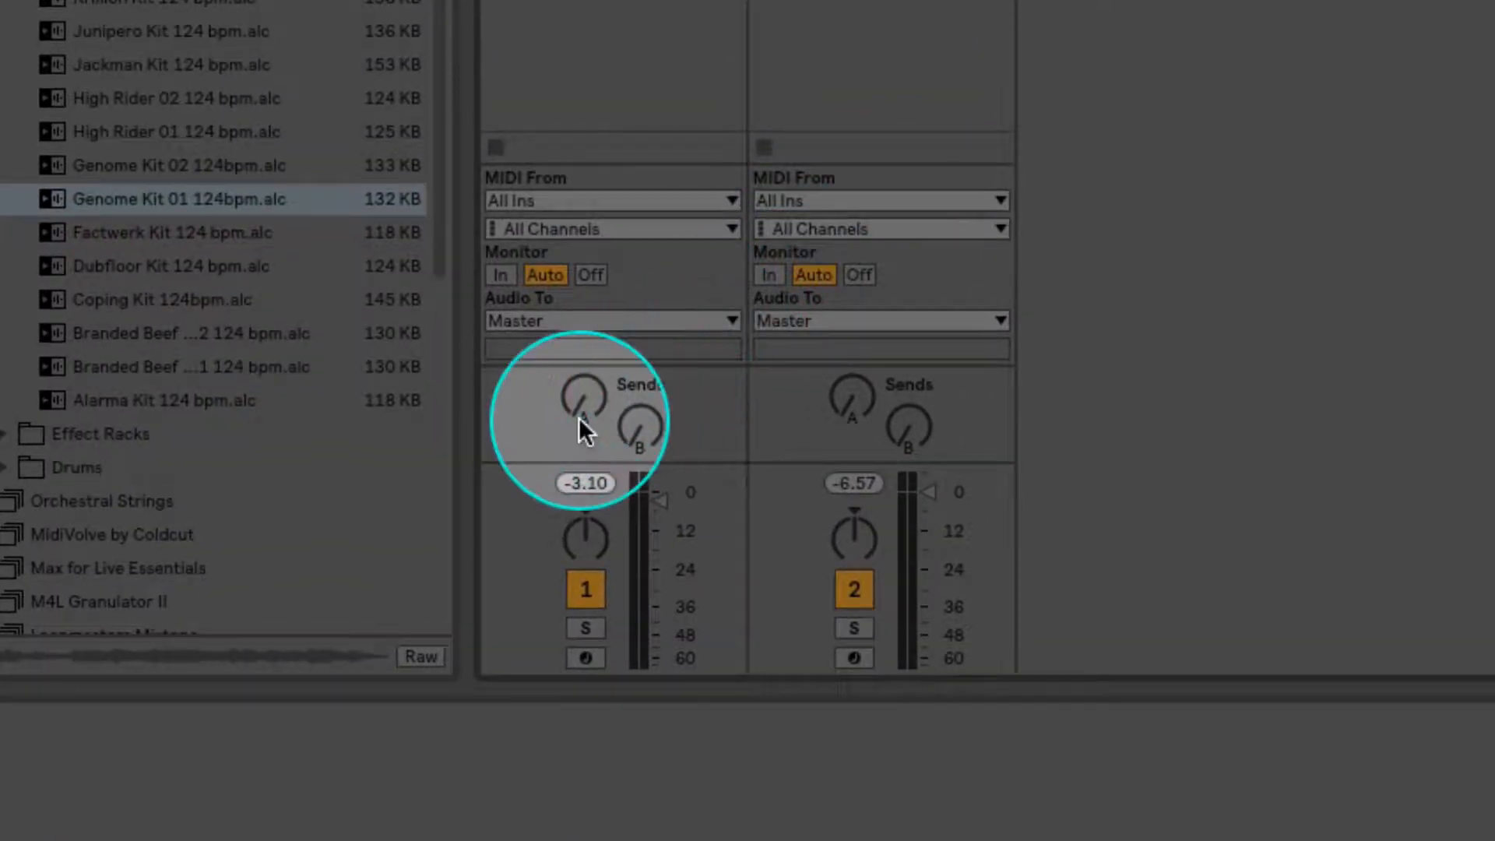
left_click(591, 397)
left_click(641, 422)
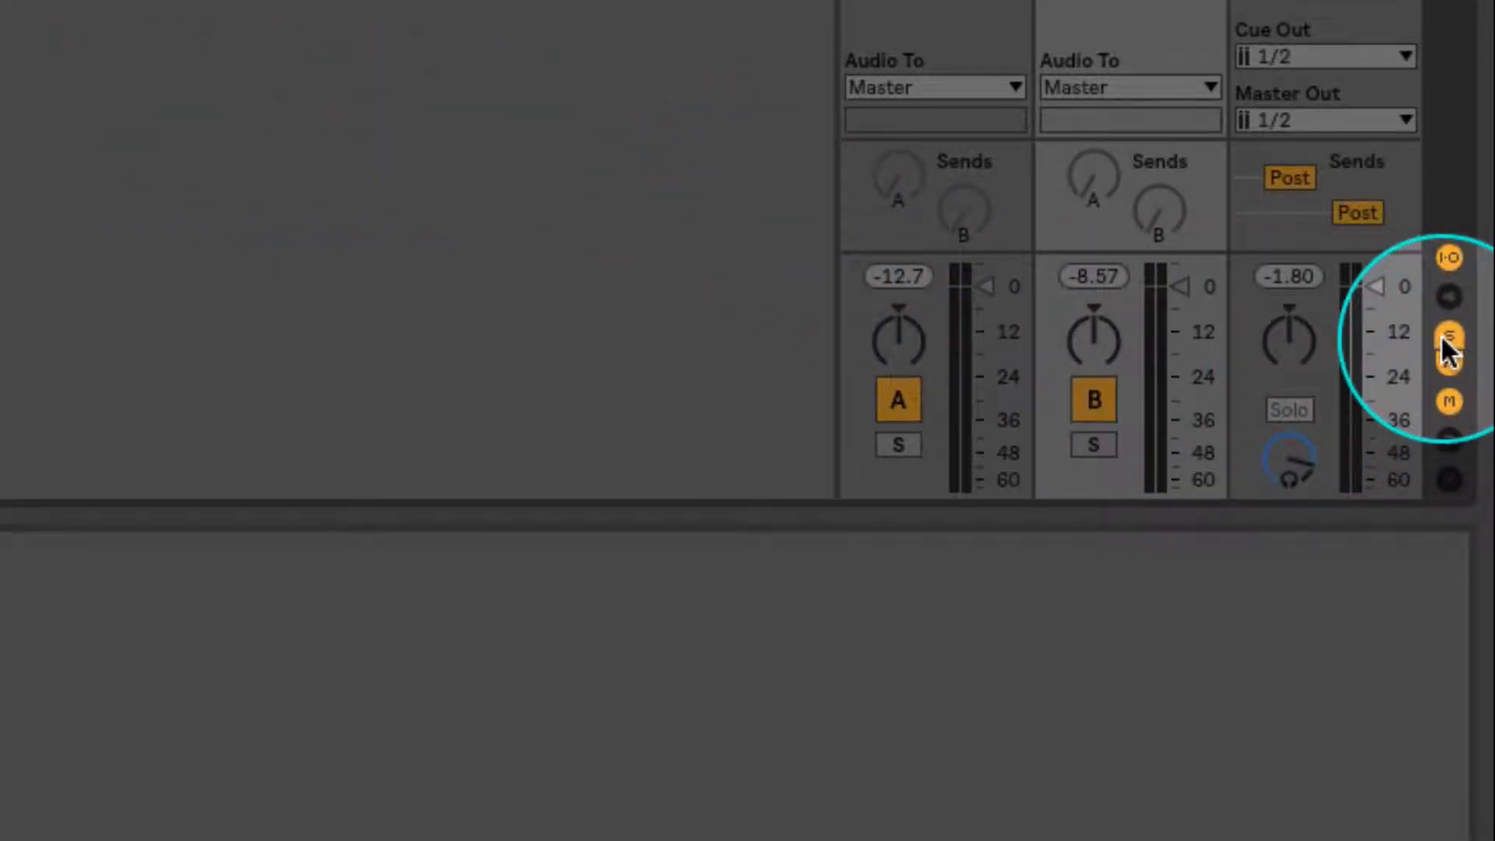
Step: Hide and restore the mixer's Sends section, and do the same with the return tracks
left_click(1448, 337)
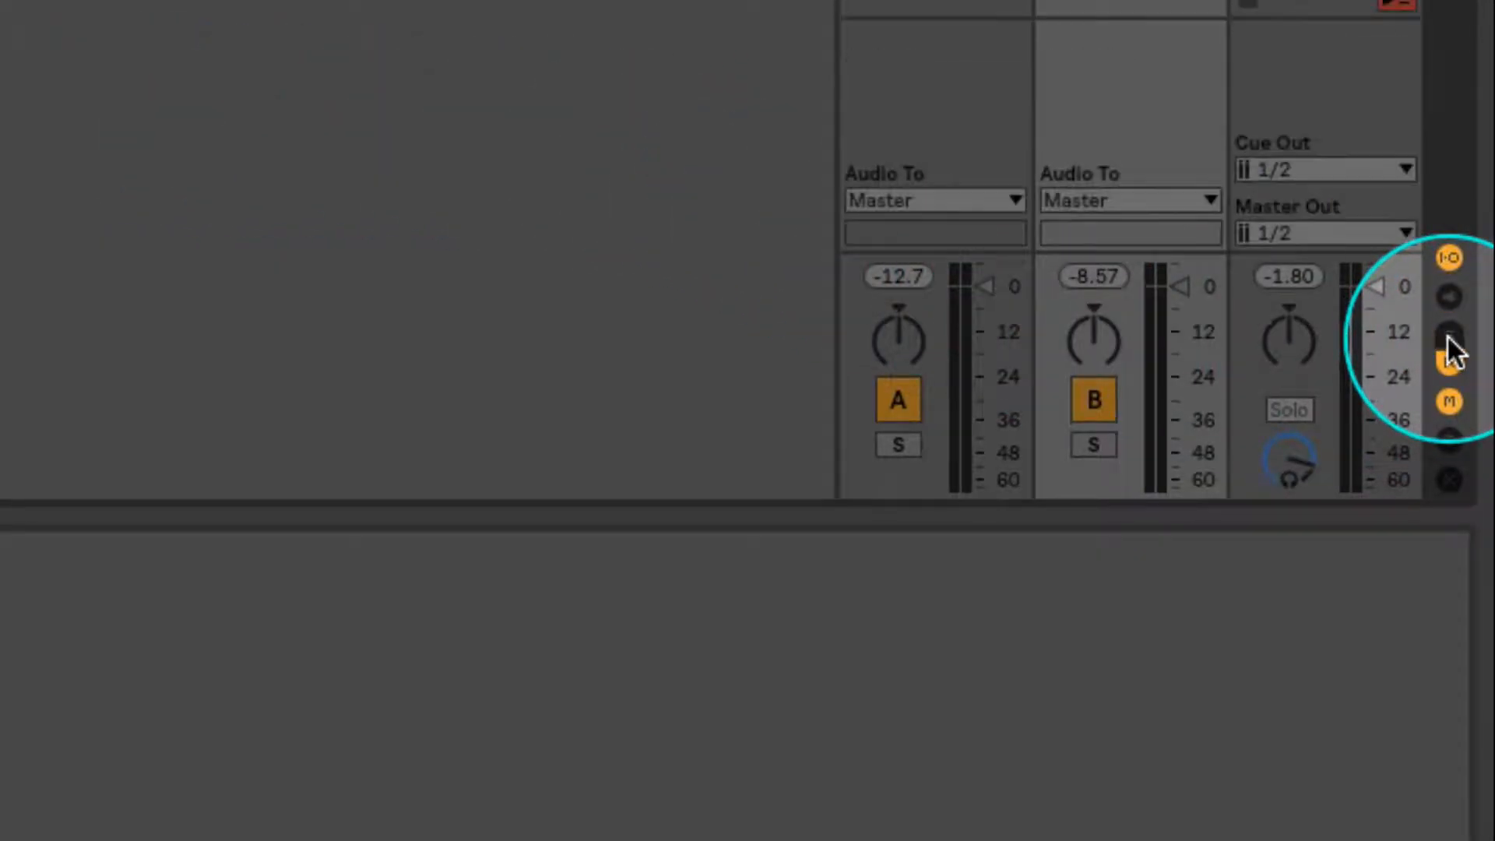
left_click(1448, 337)
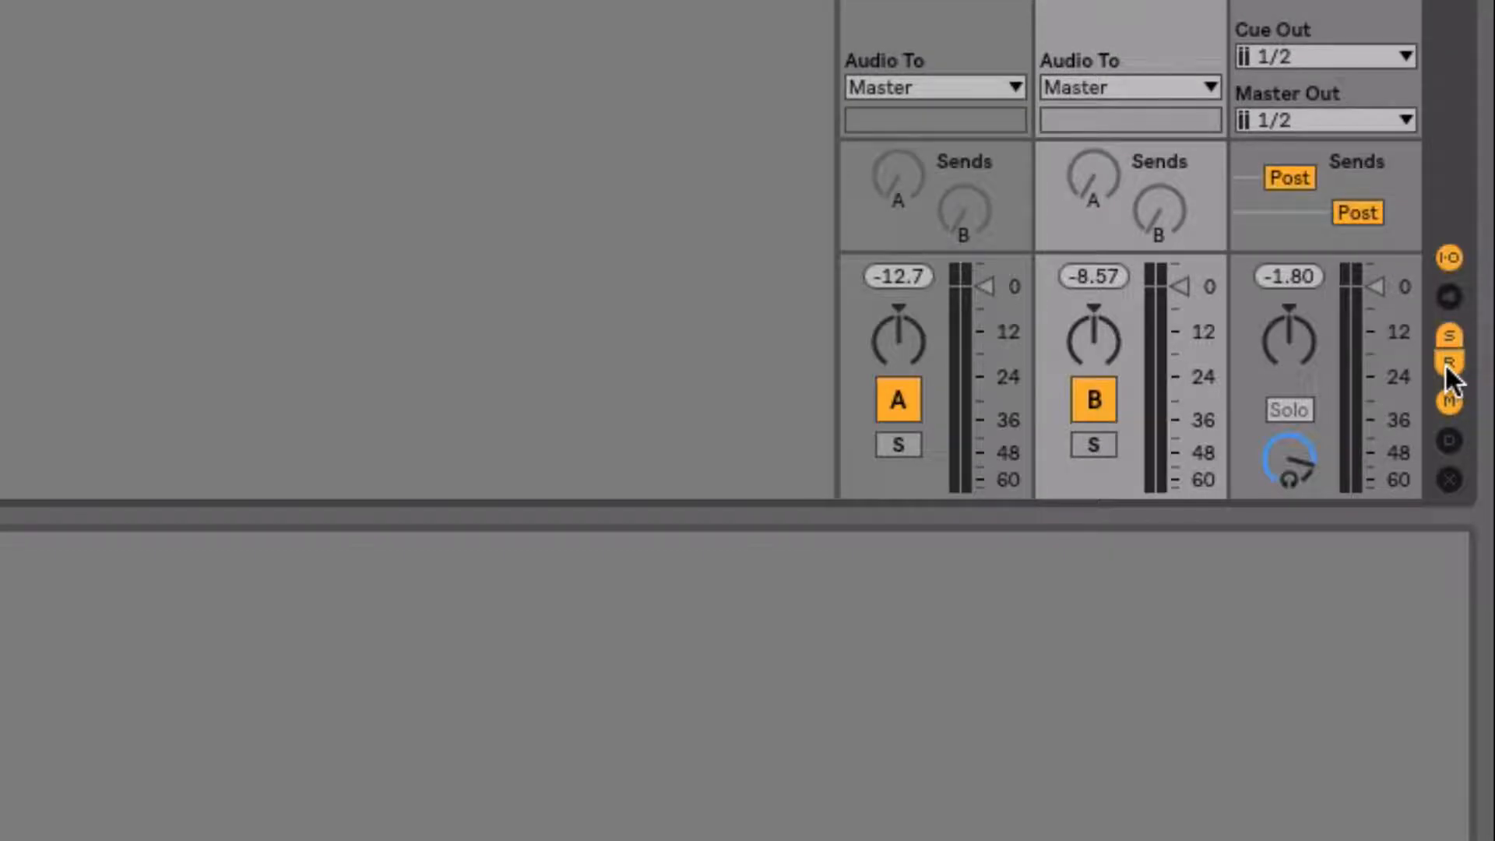
left_click(1447, 363)
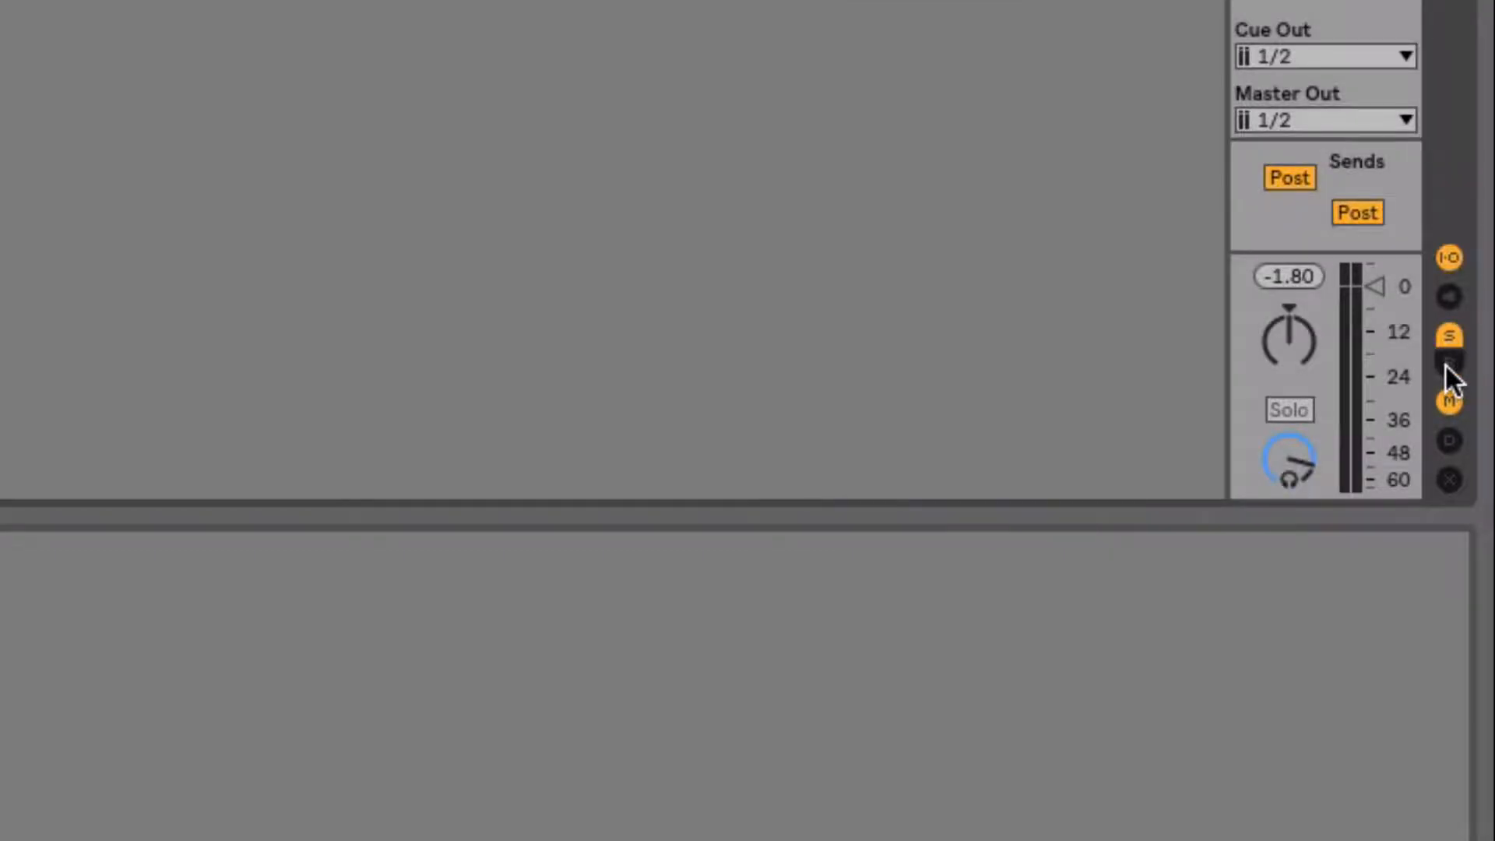
left_click(1447, 363)
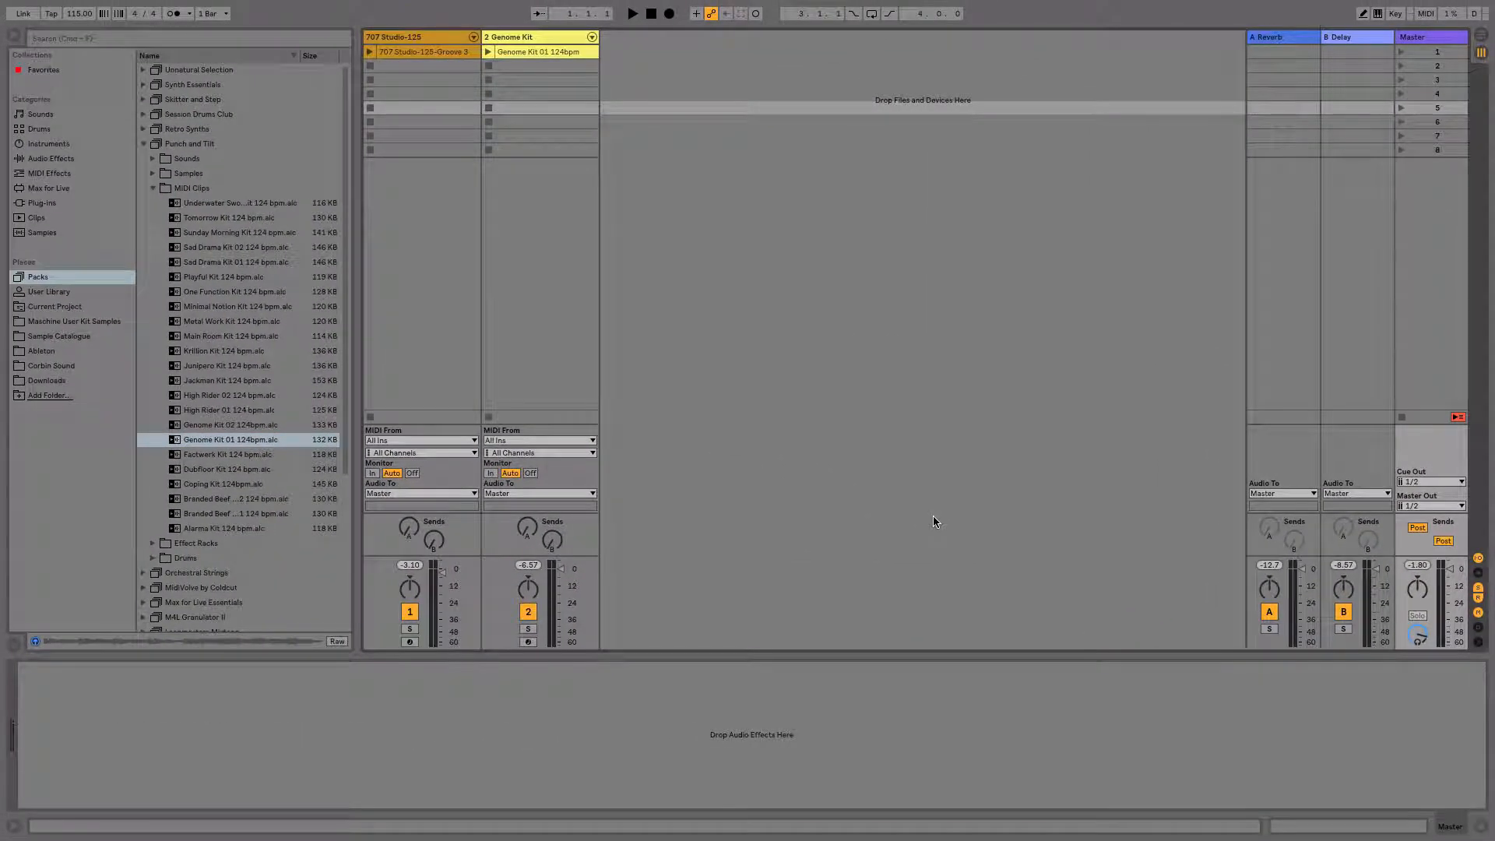
Step: Launch the 707 Studio-125 groove clip and audition it with the Reverb send at about -15.2 dB
left_click(370, 52)
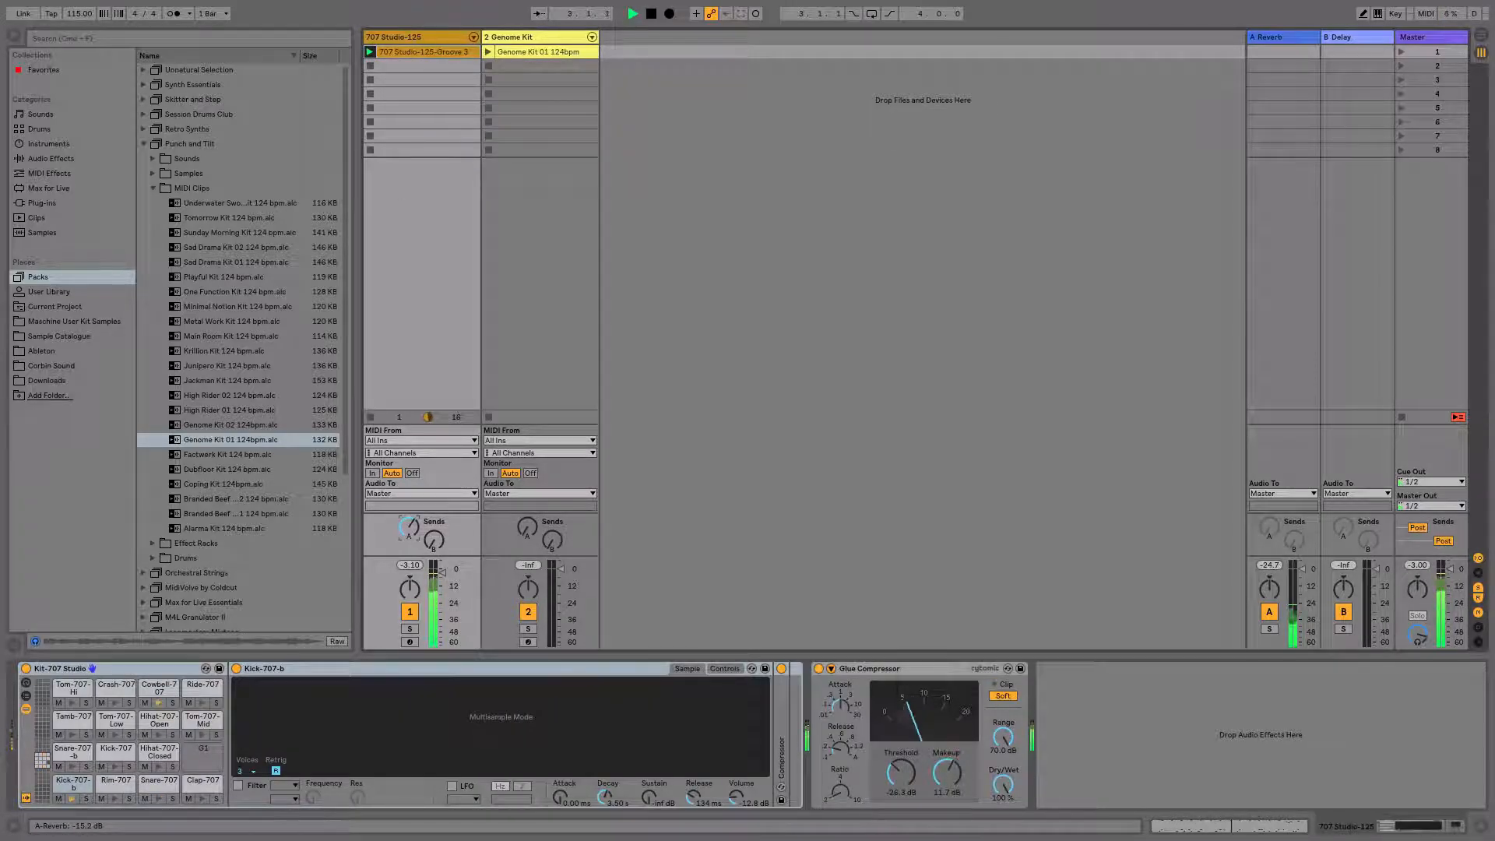
key("space")
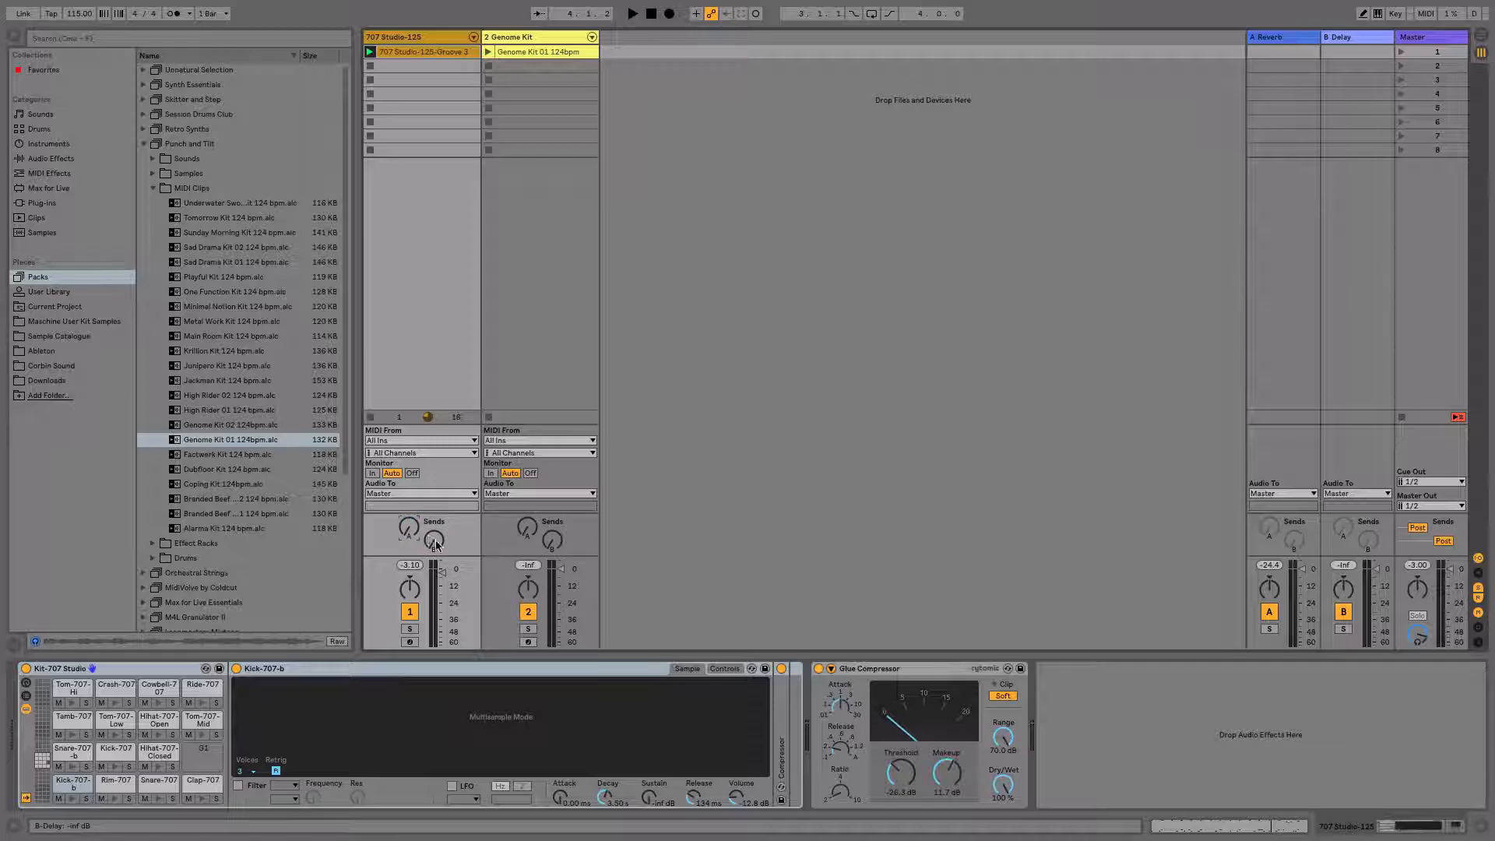
Step: Audition the 707 Studio-125 track with its Delay send raised to about -15.6 dB, and return the send to minimum
left_click_drag(436, 546, 436, 542)
key("space")
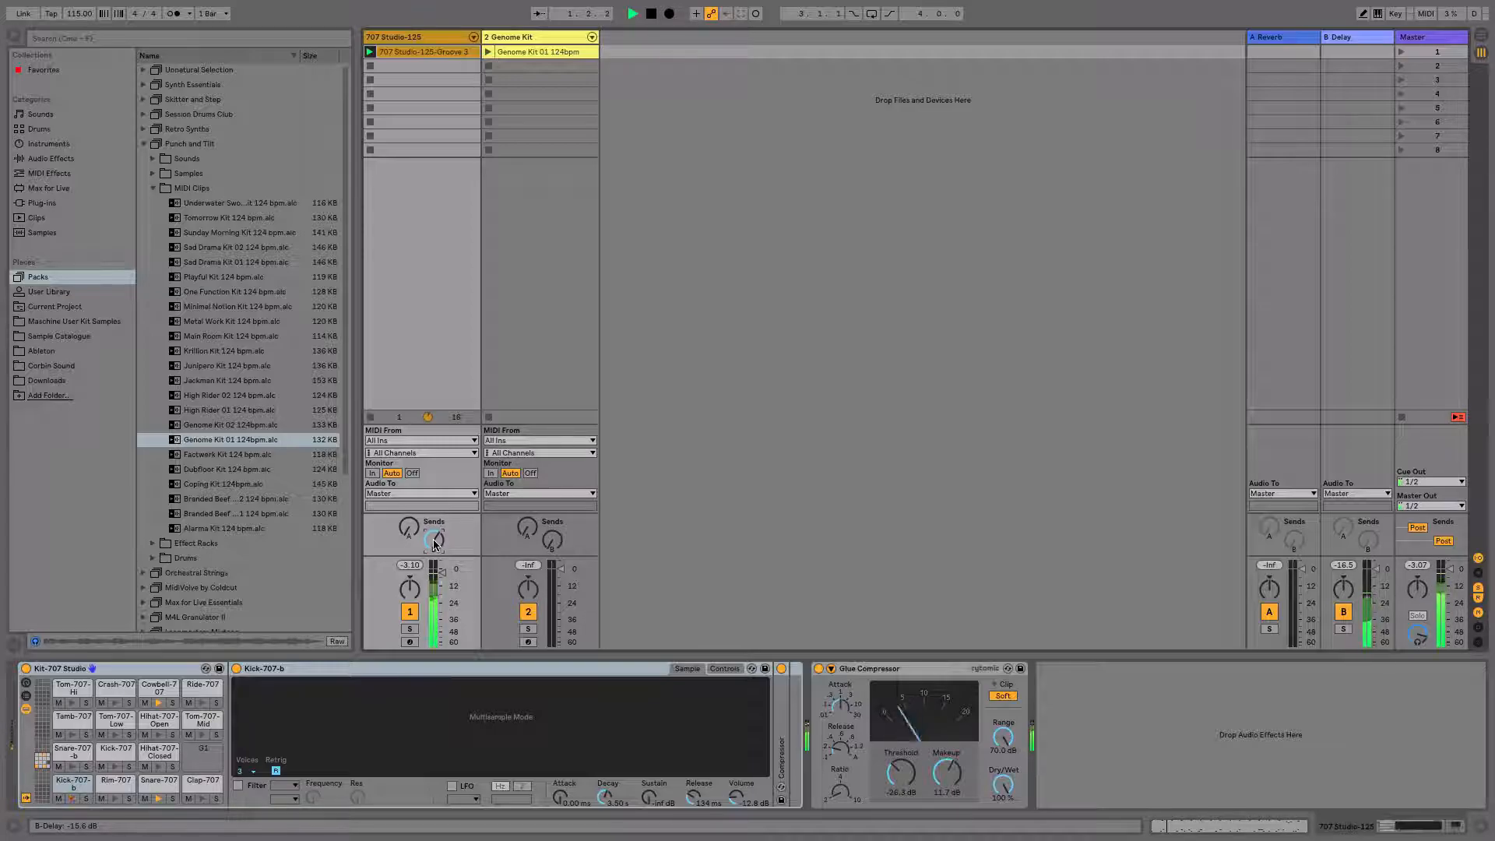
left_click_drag(435, 546, 435, 592)
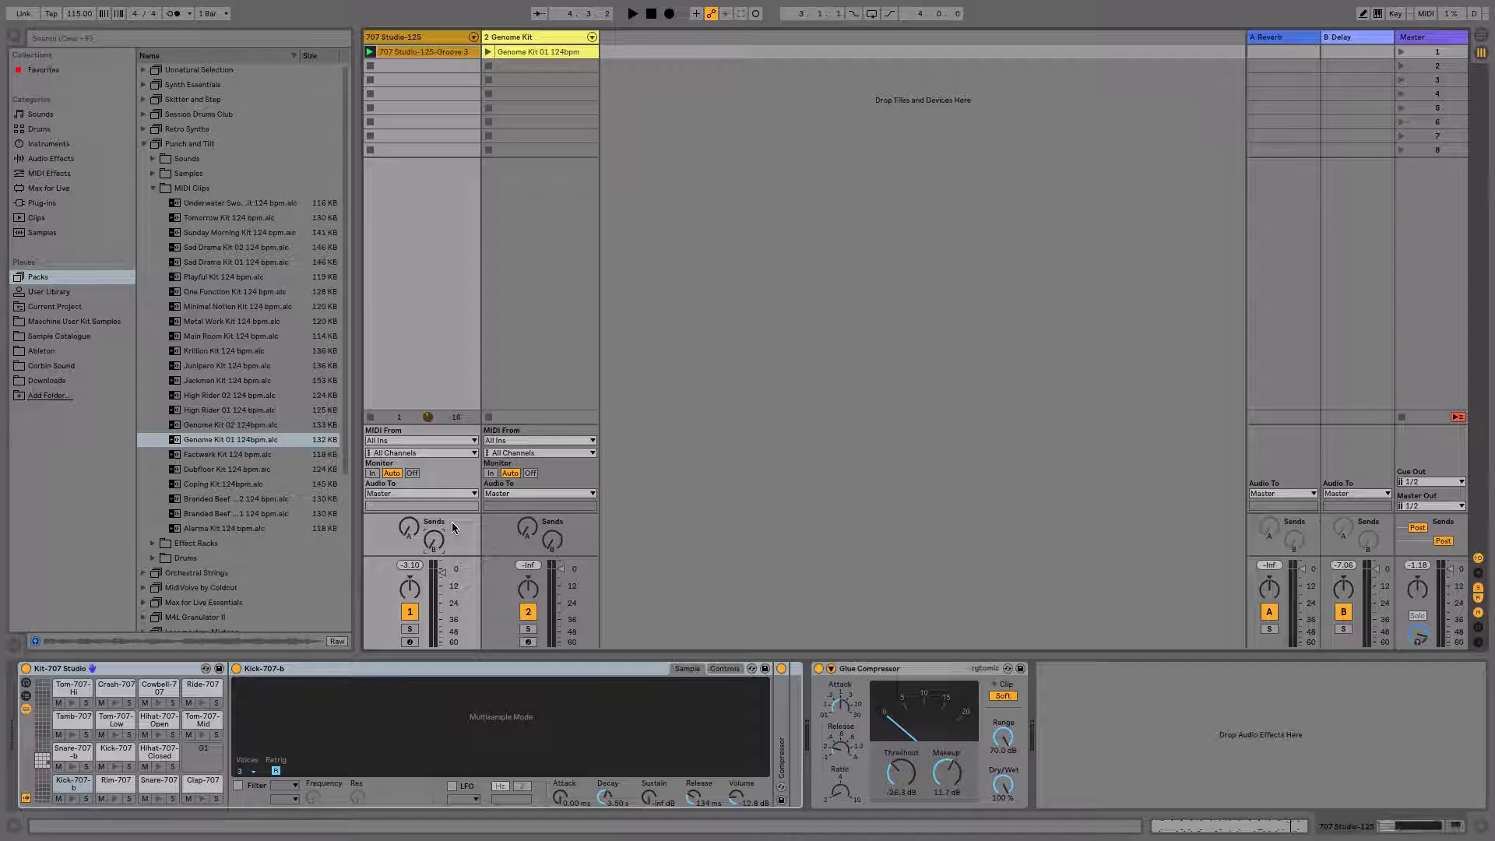
Step: Restart playback and raise the 707 Studio-125 track's send A to feed the A Reverb return
left_click(1284, 188)
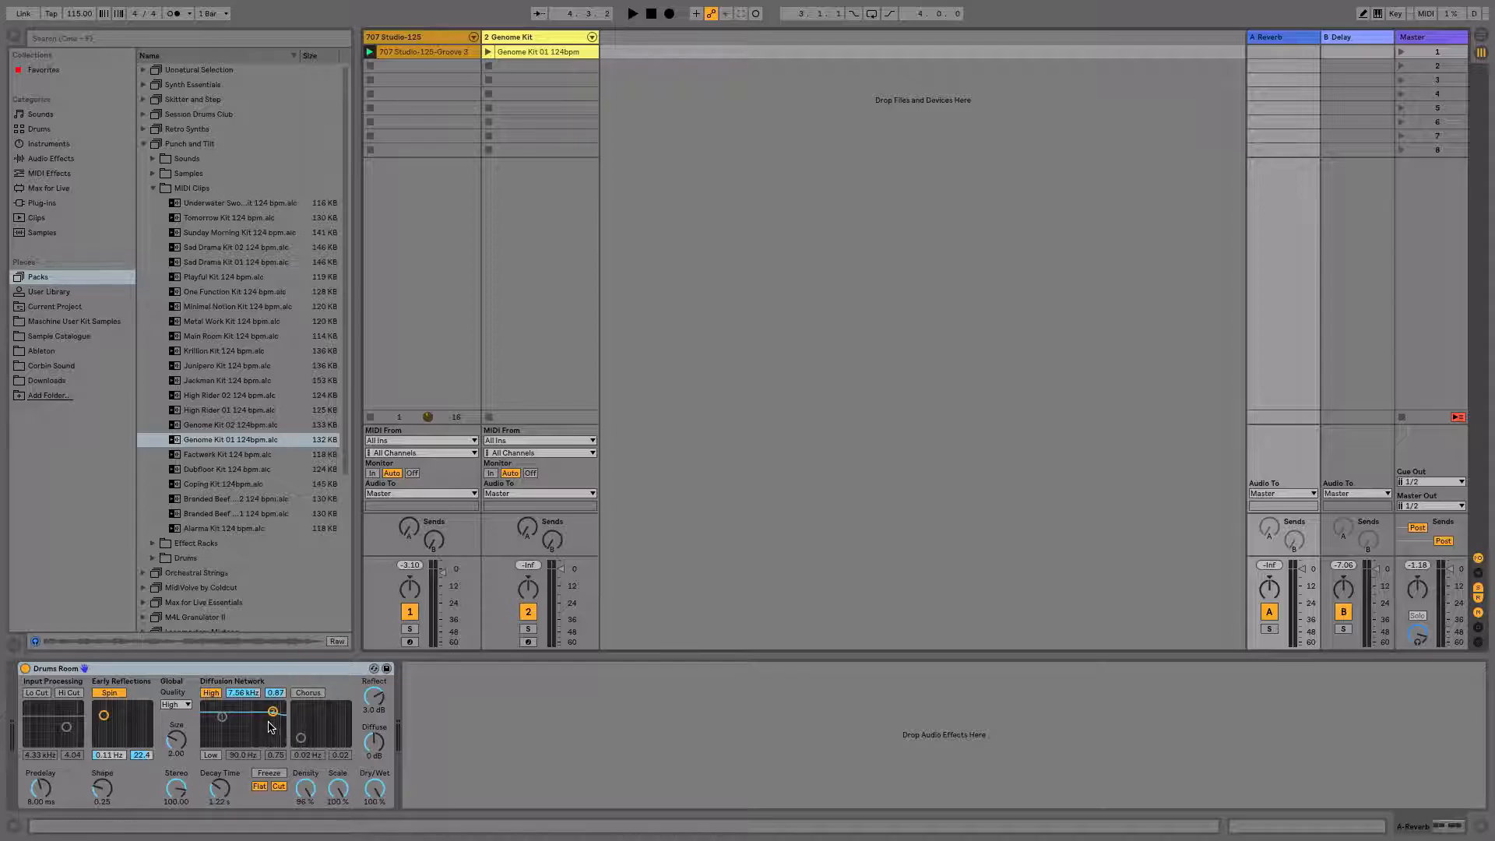
key("space")
left_click(407, 530)
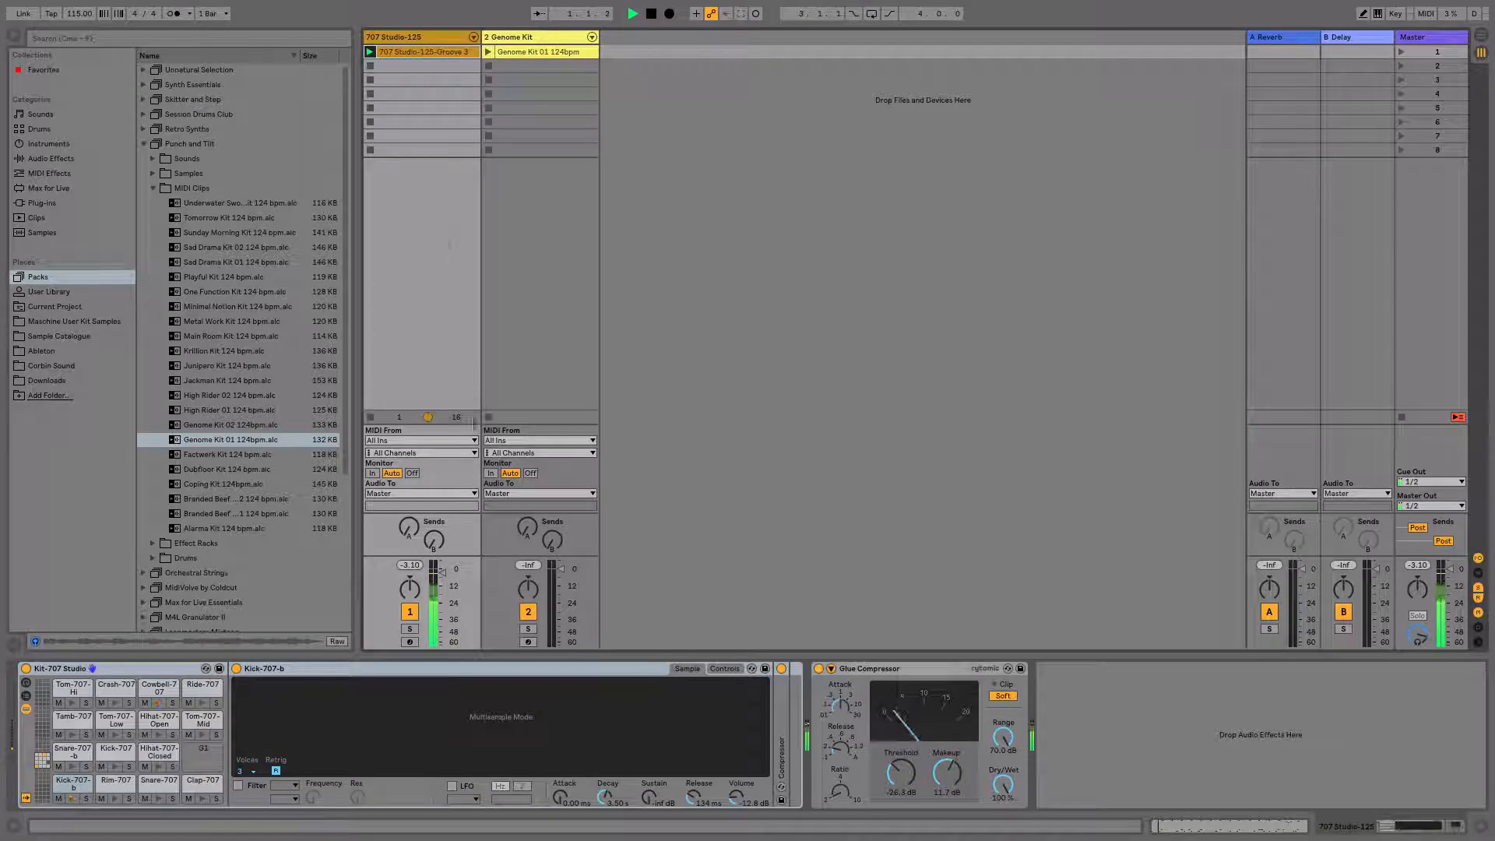
left_click_drag(410, 527, 409, 508)
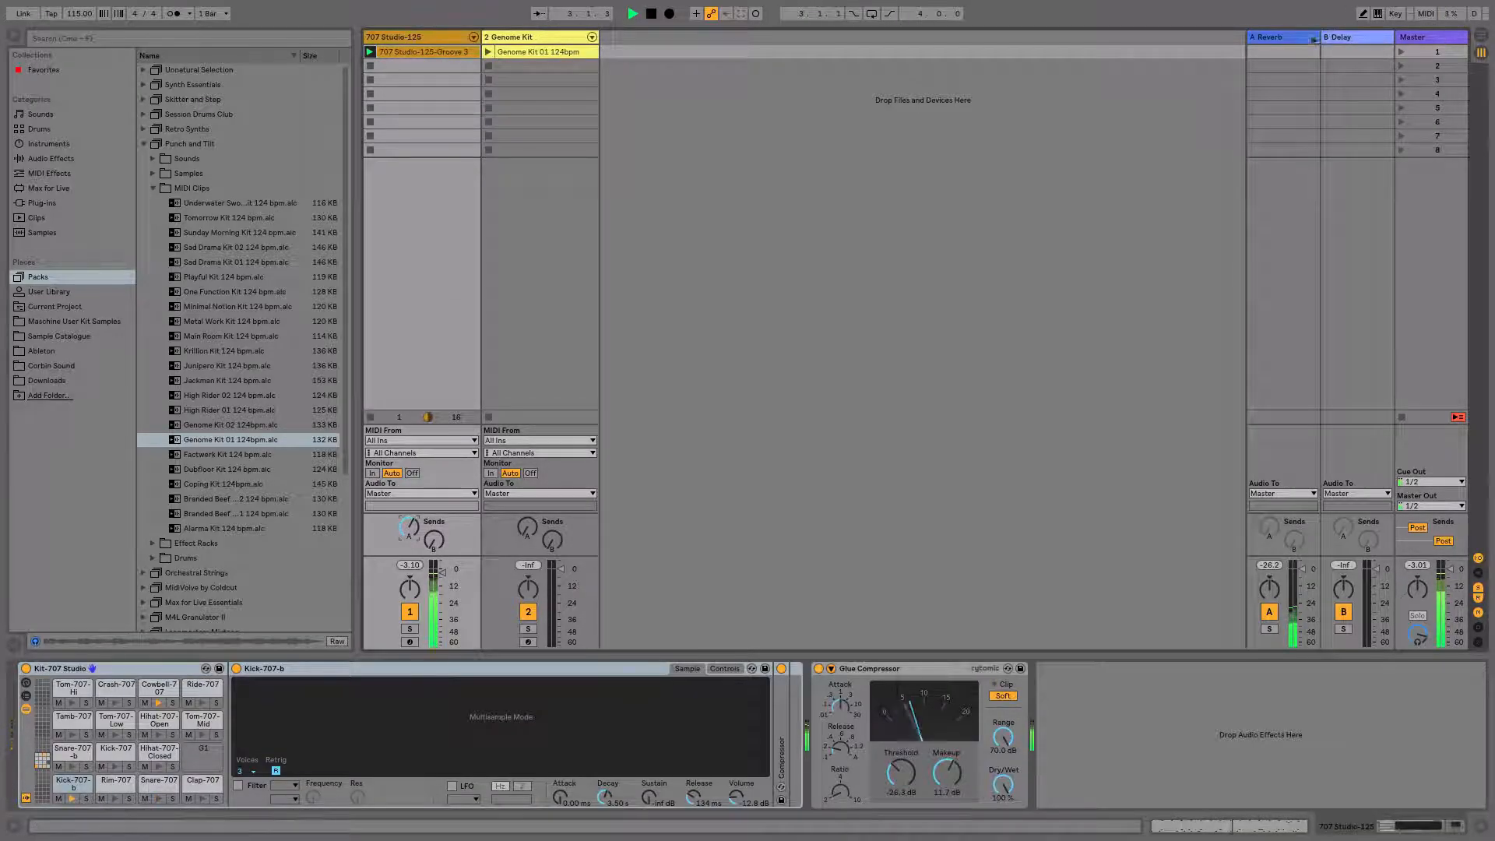
Step: Set the A Reverb return's Drums Room size to 0.49, decay time to 975 ms, diffuse to 2.6 dB, and Chorus on at 1.06 Hz and 0.26
left_click(1278, 40)
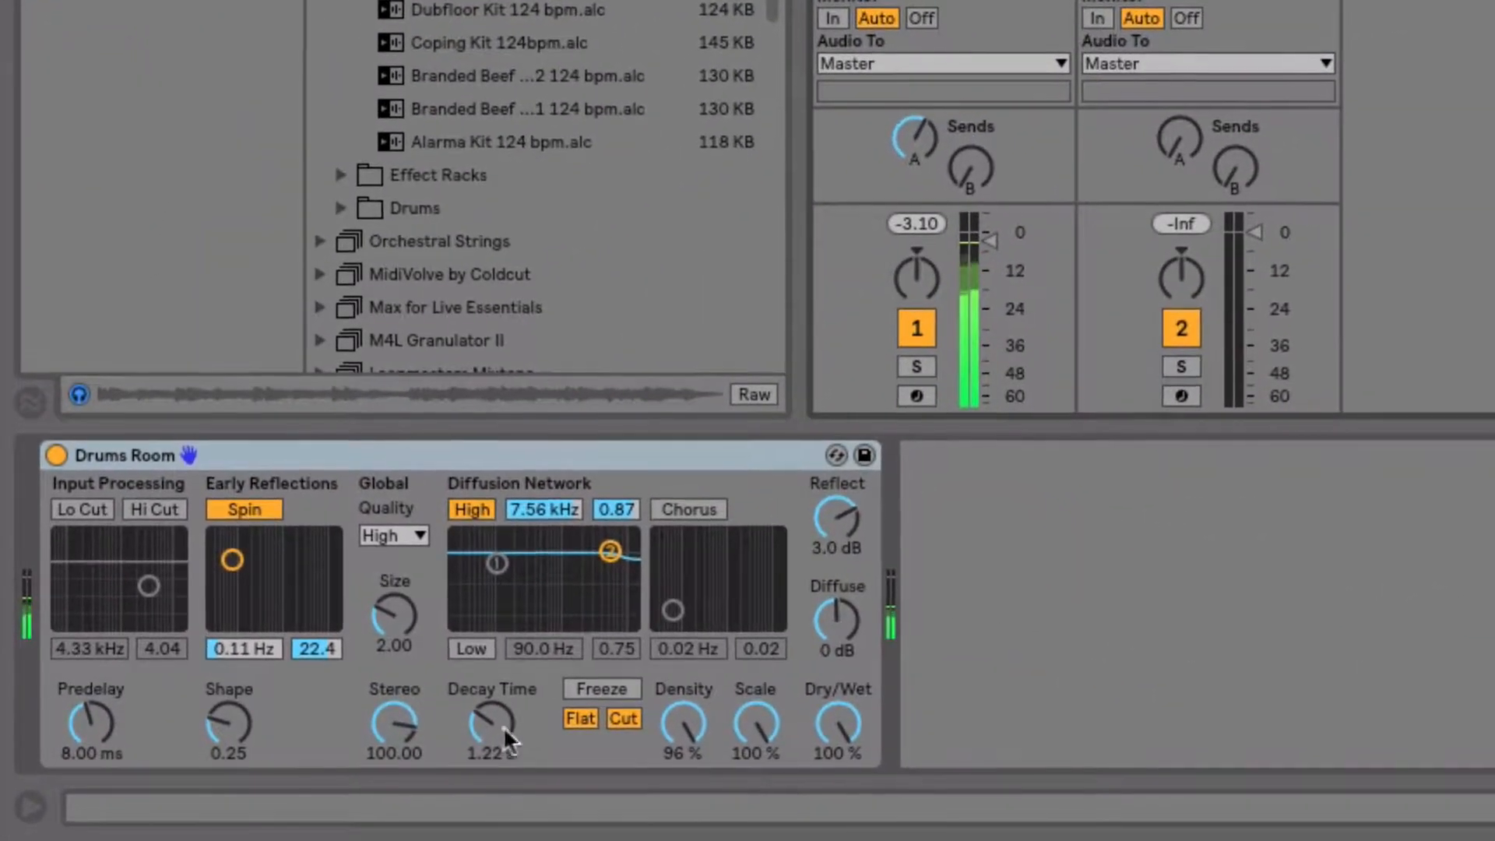
mouse_move(484, 735)
left_mouse_down()
mouse_move(485, 677)
mouse_move(485, 726)
left_mouse_up()
left_click_drag(397, 613, 397, 637)
left_click_drag(485, 725, 484, 738)
left_click_drag(837, 611, 837, 600)
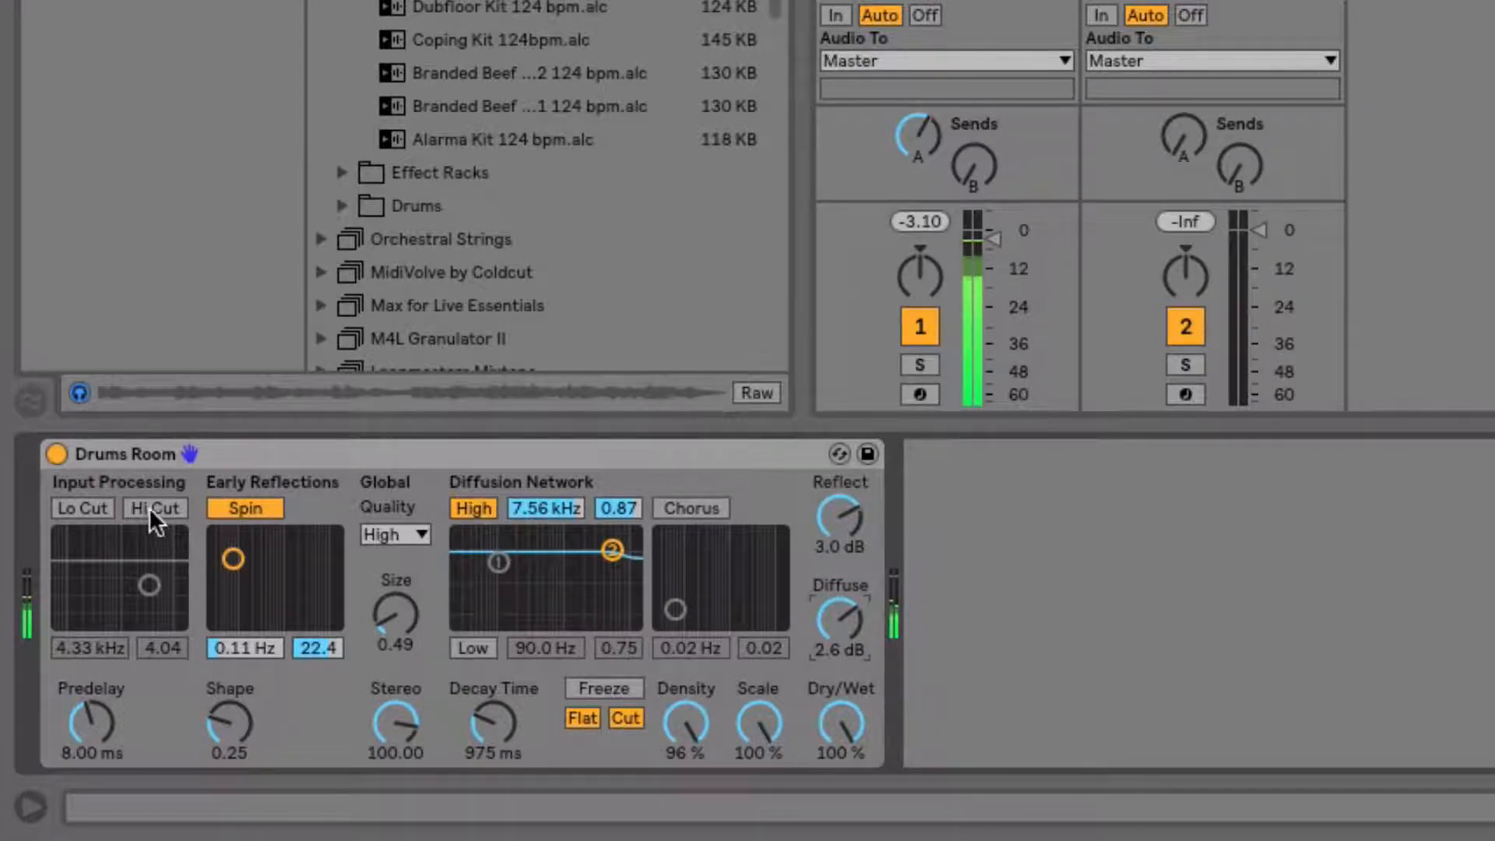
left_click(98, 508)
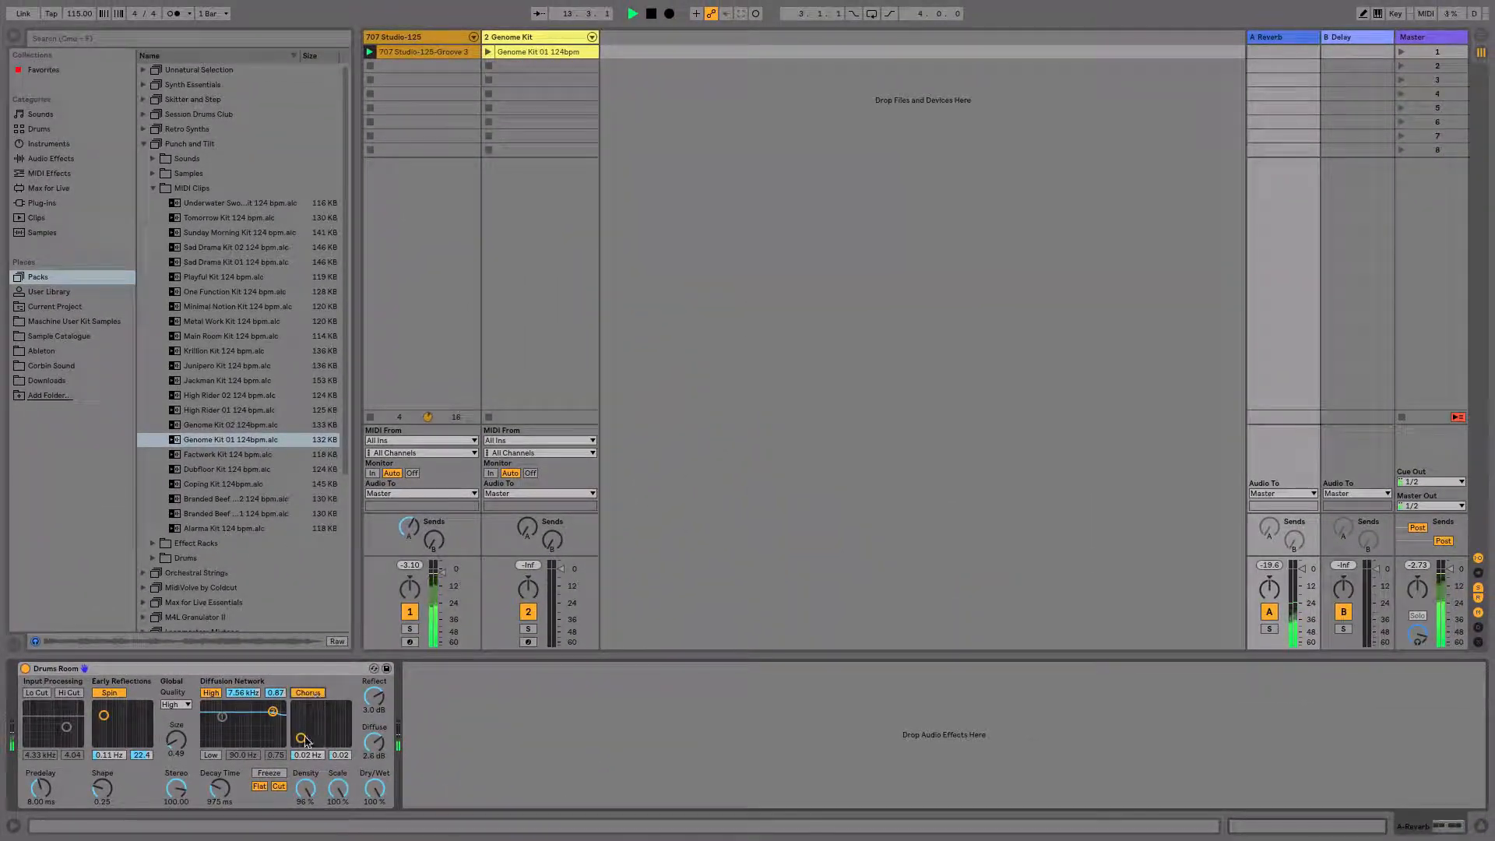
key("space")
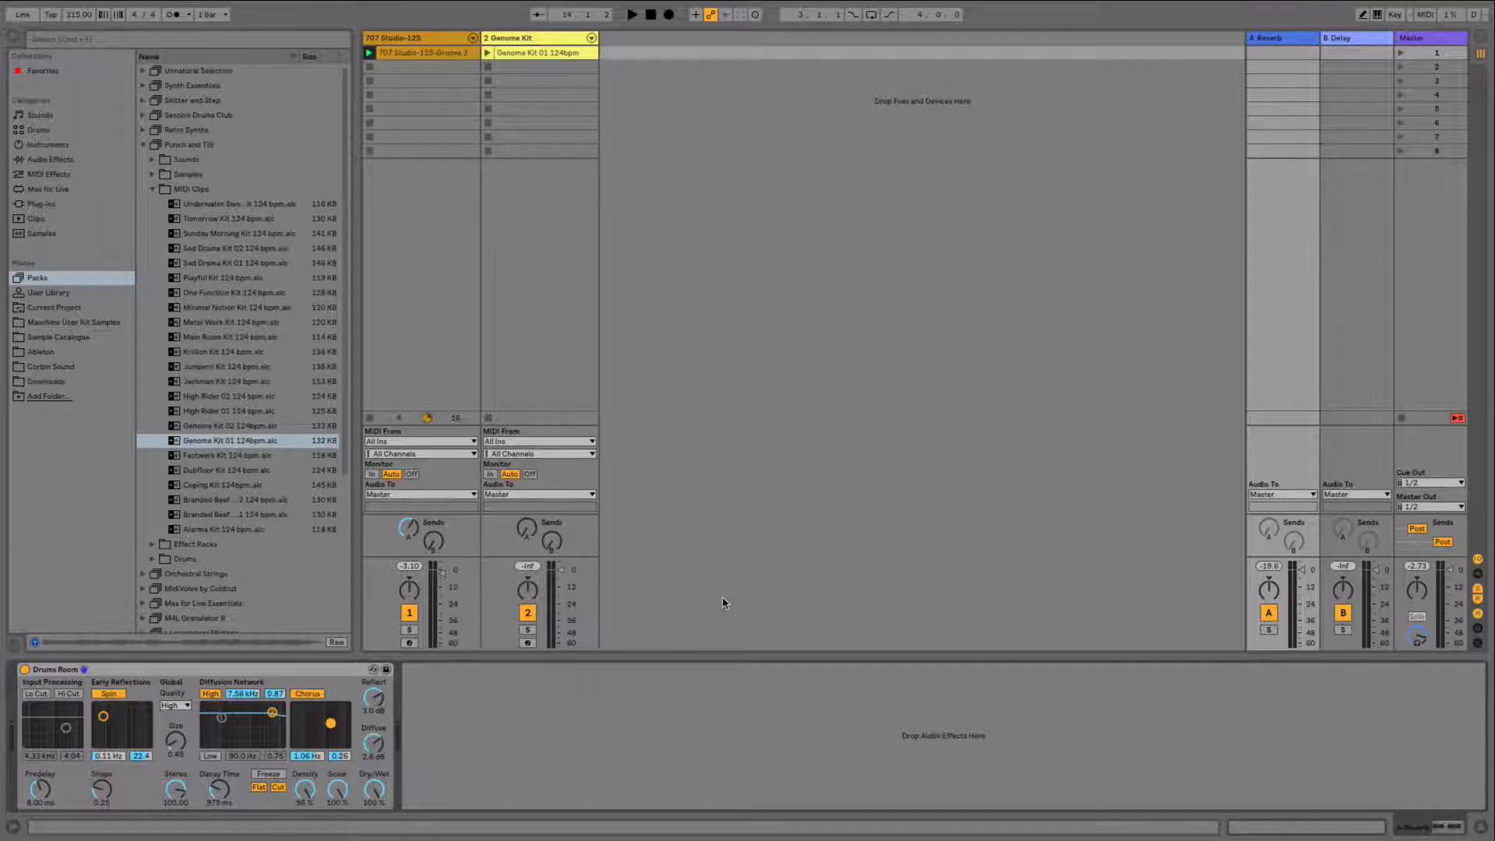
Step: Add a Phaser audio effect after the Drums Room reverb on the A Reverb return track during playback
left_click(152, 188)
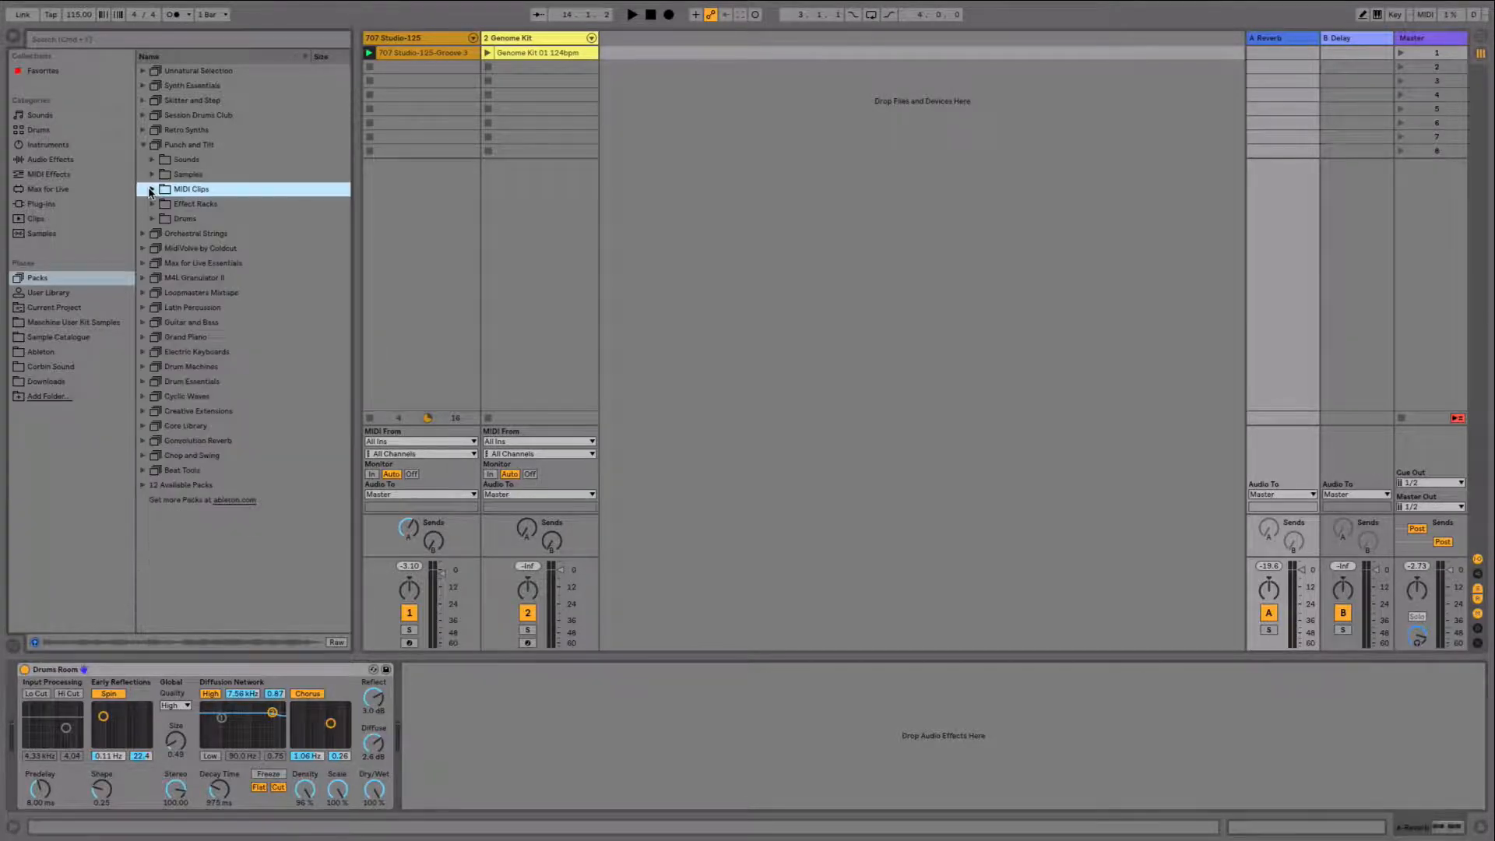
left_click(143, 144)
left_click(44, 160)
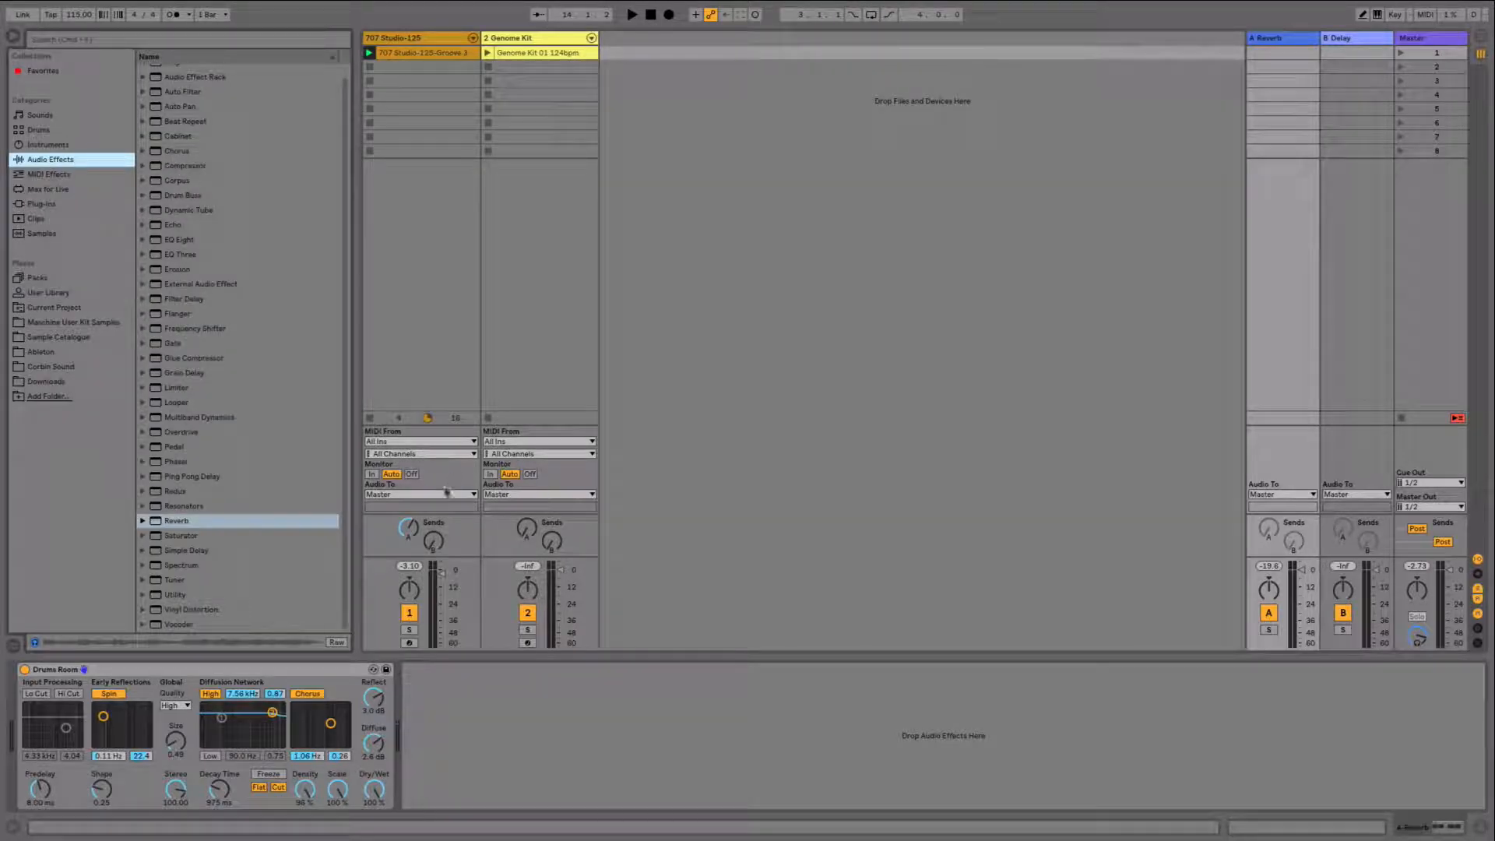
key("space")
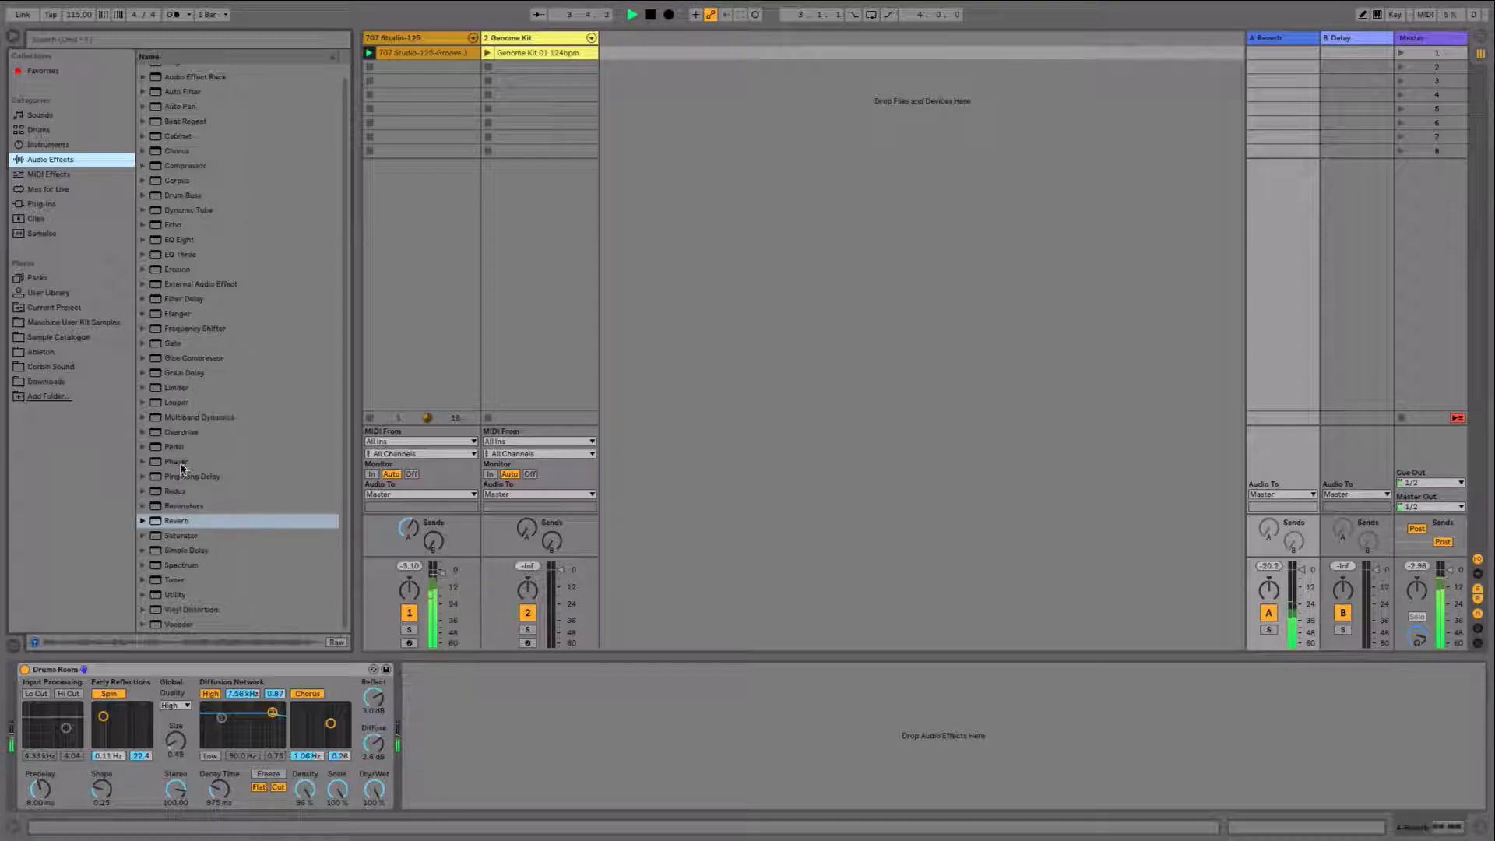
left_click_drag(178, 463, 495, 759)
Step: Set the Phaser's frequency to 320 Hz, feedback to 0.93 and envelope amount to 41.3 %
left_click_drag(421, 711, 455, 721)
left_click_drag(515, 777, 472, 705)
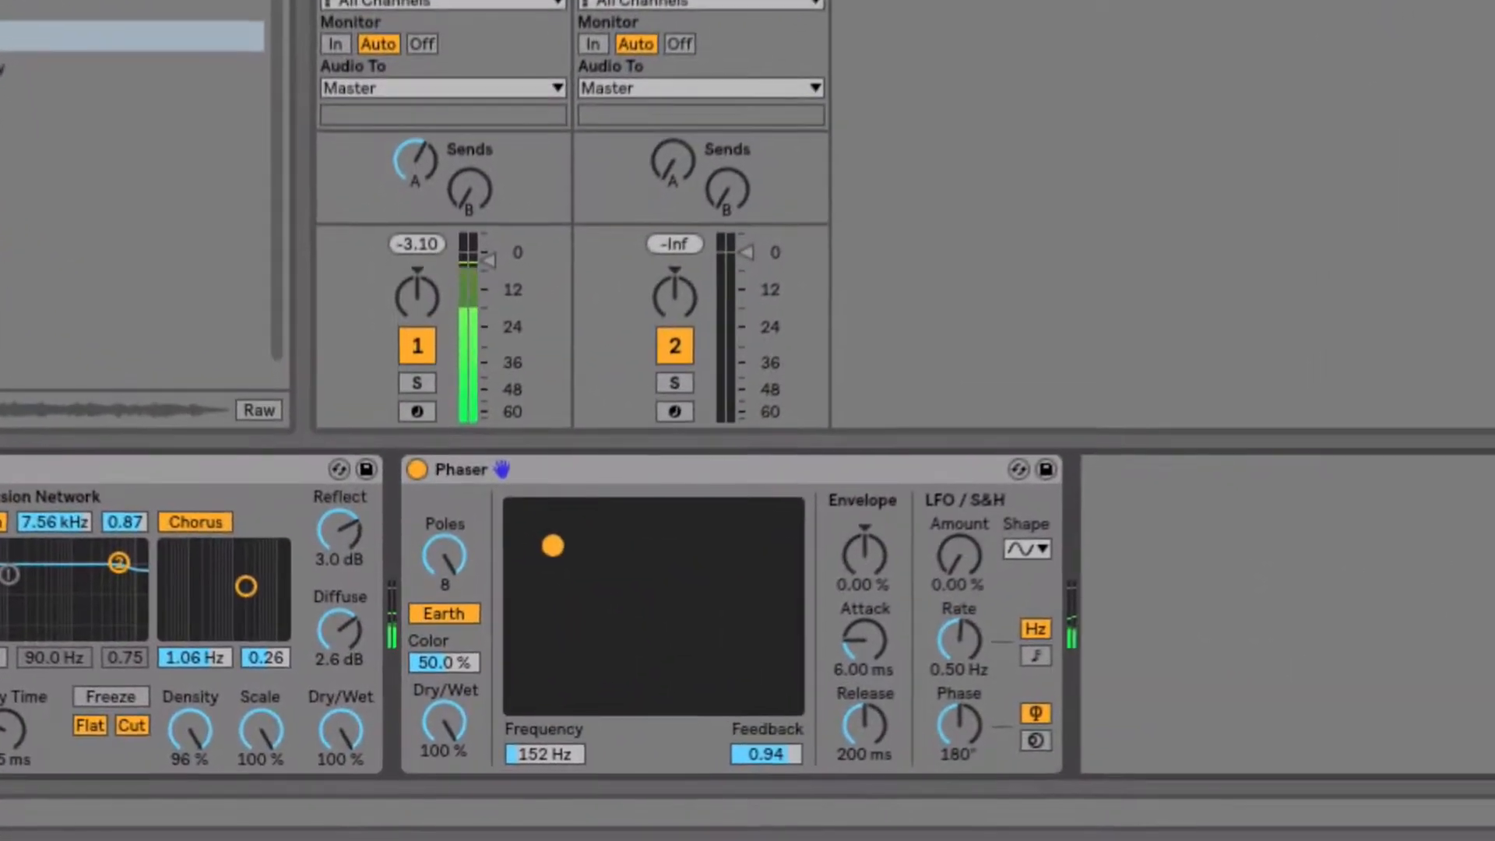
left_click_drag(553, 546, 590, 559)
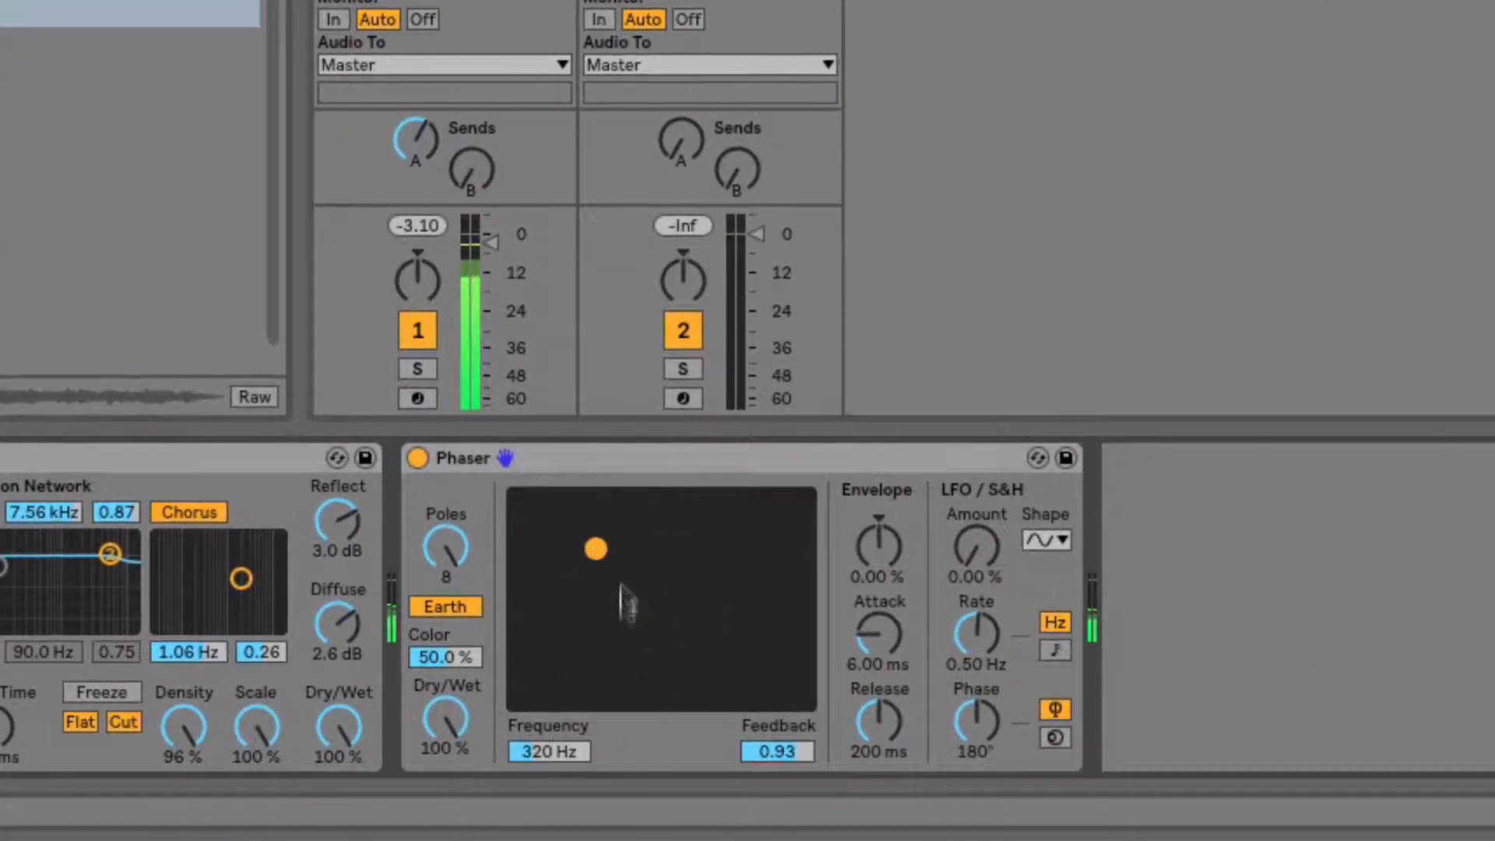
left_click_drag(876, 557, 877, 498)
left_click_drag(975, 549, 975, 514)
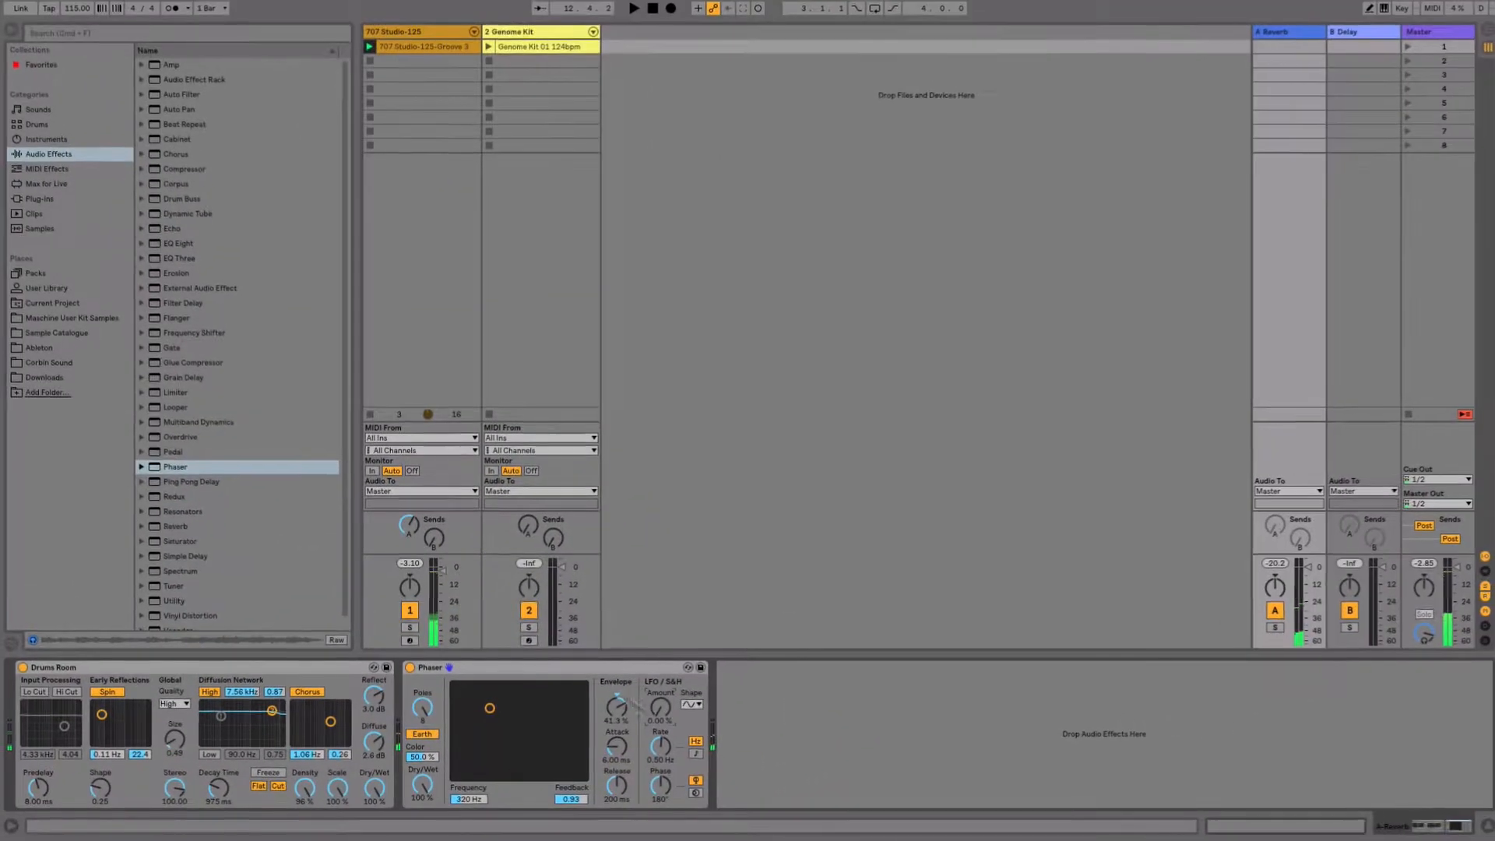
Step: Stop playback and delete the Phaser from the A Reverb return track
left_click(788, 511)
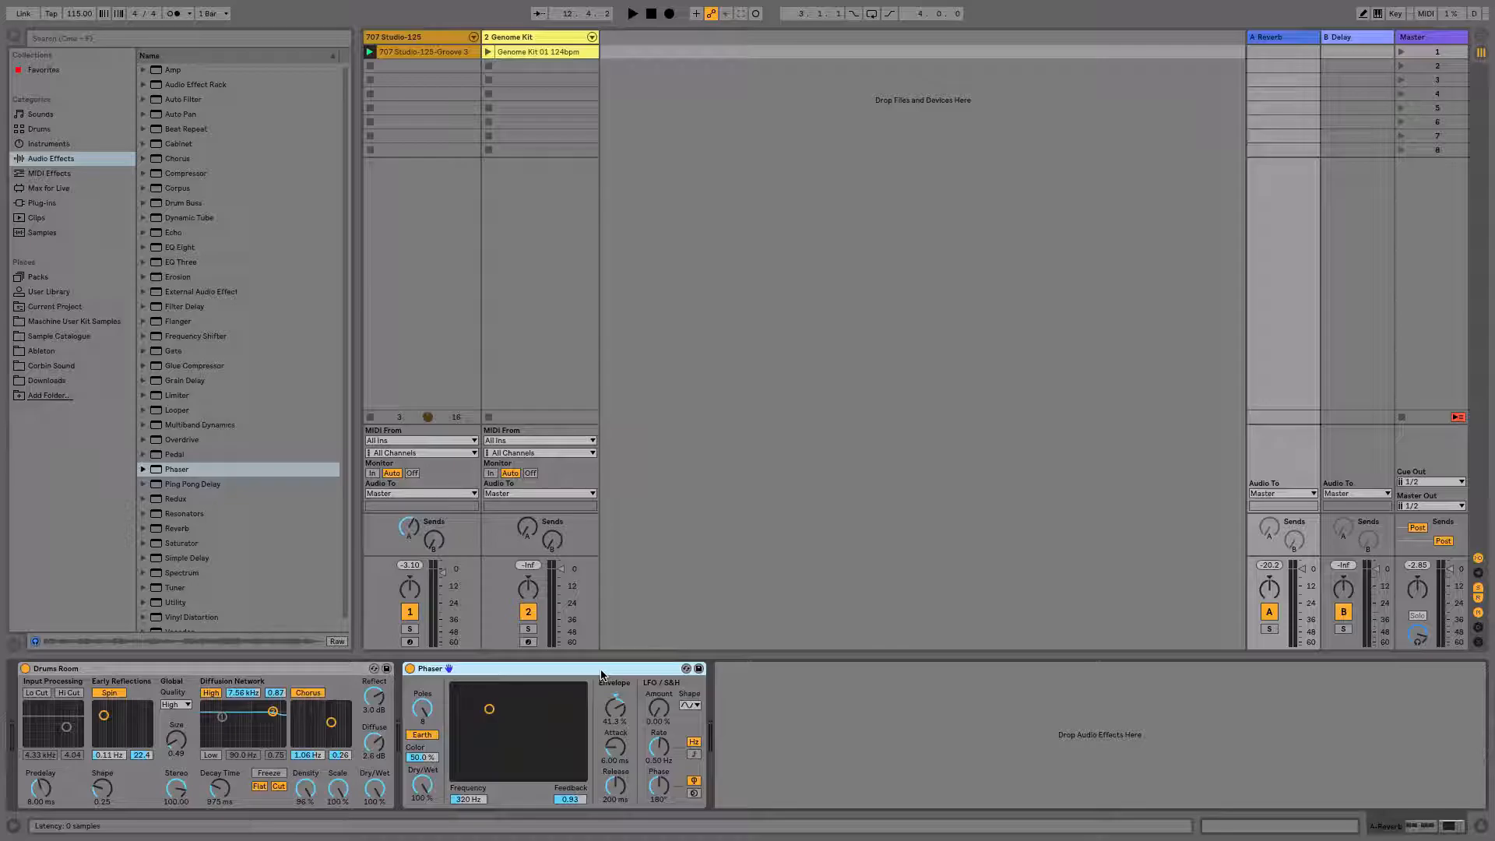
key("Delete")
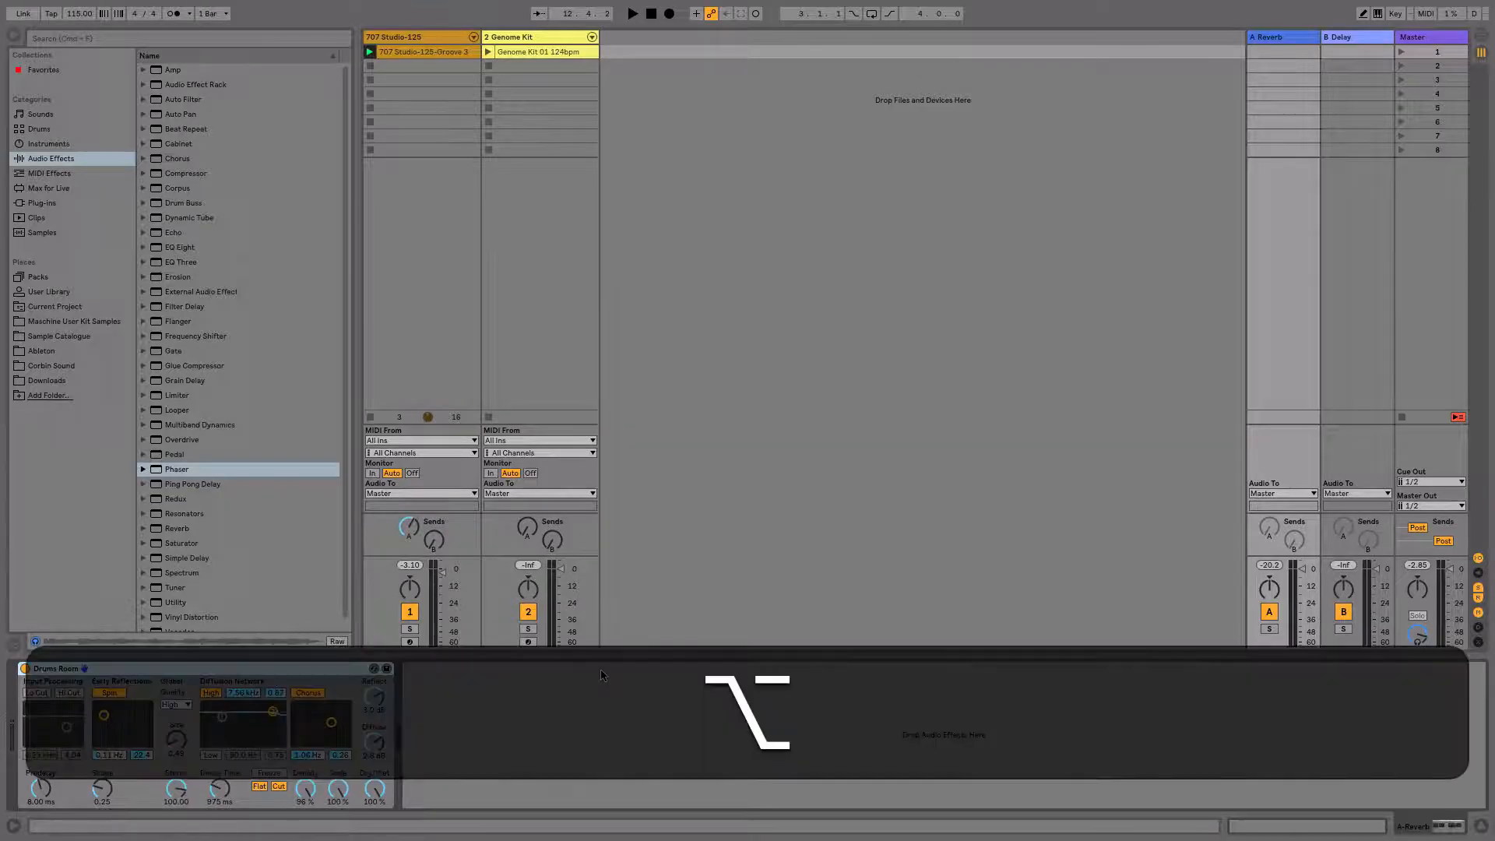
Step: Insert three additional return tracks into the set
key("alt+super+t")
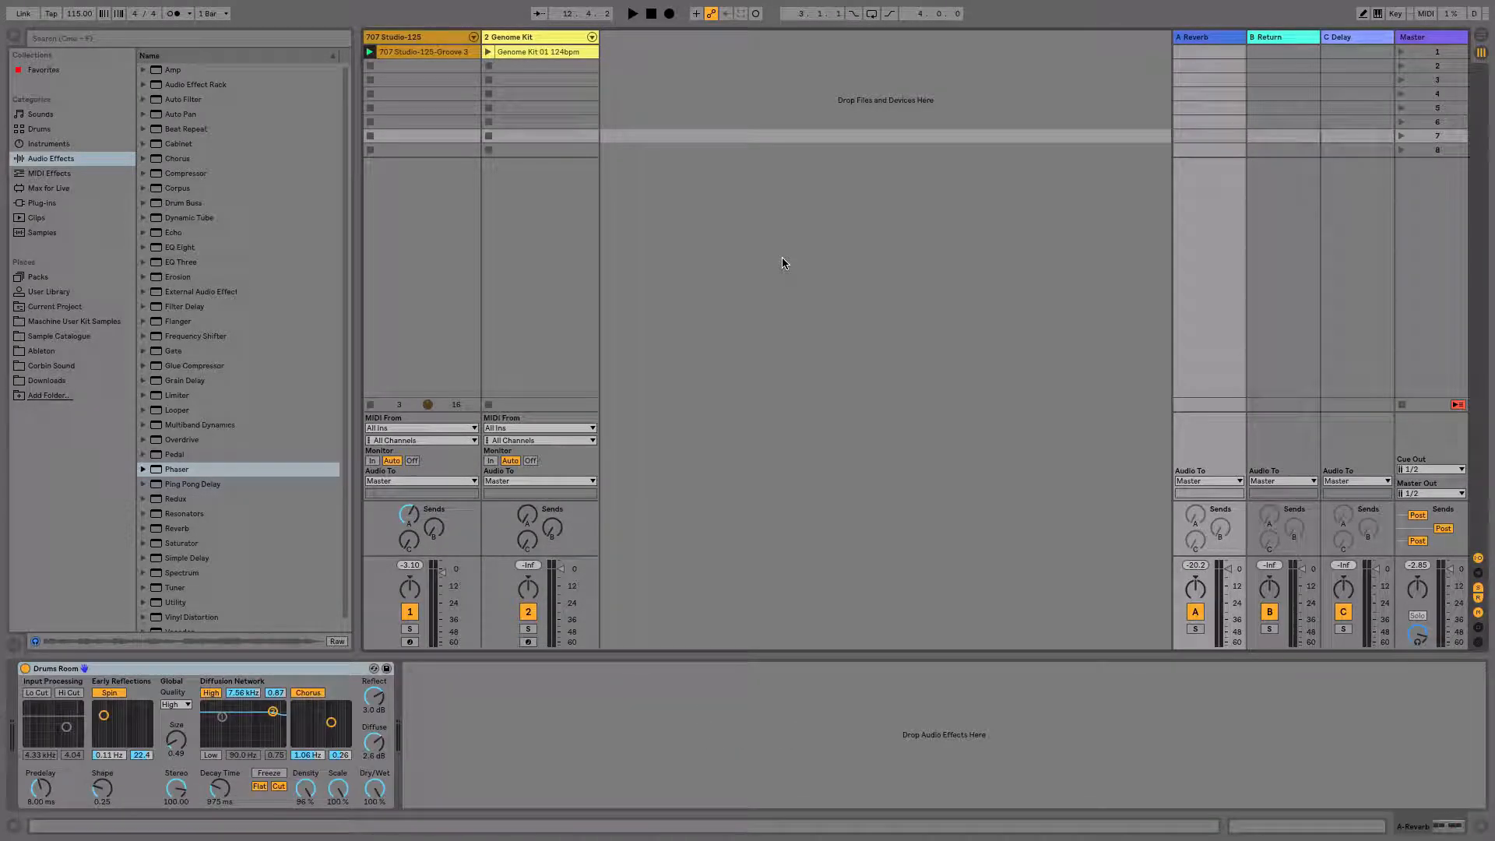
right_click(784, 262)
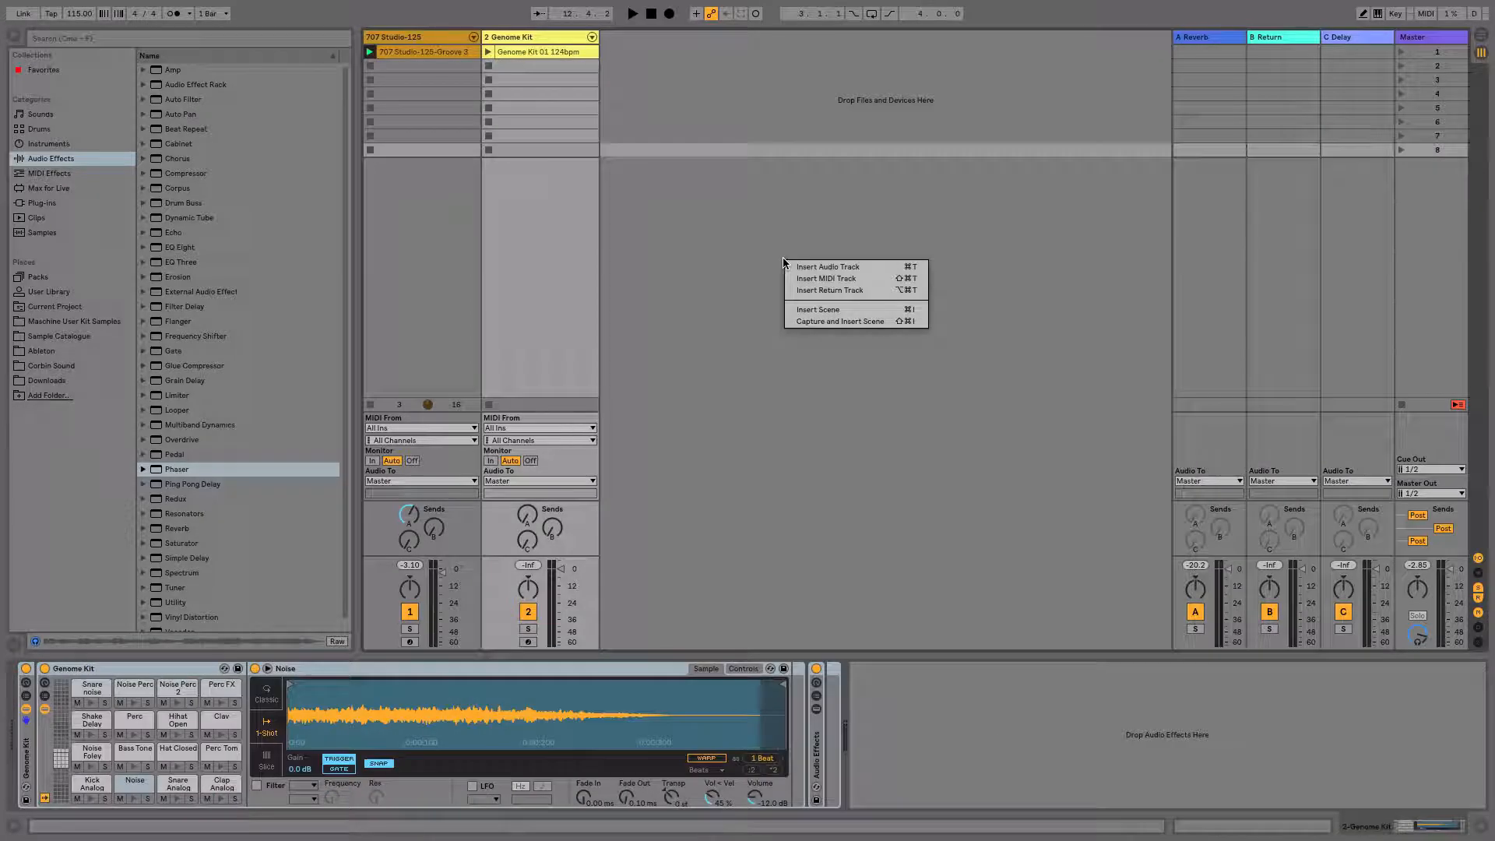
left_click(835, 293)
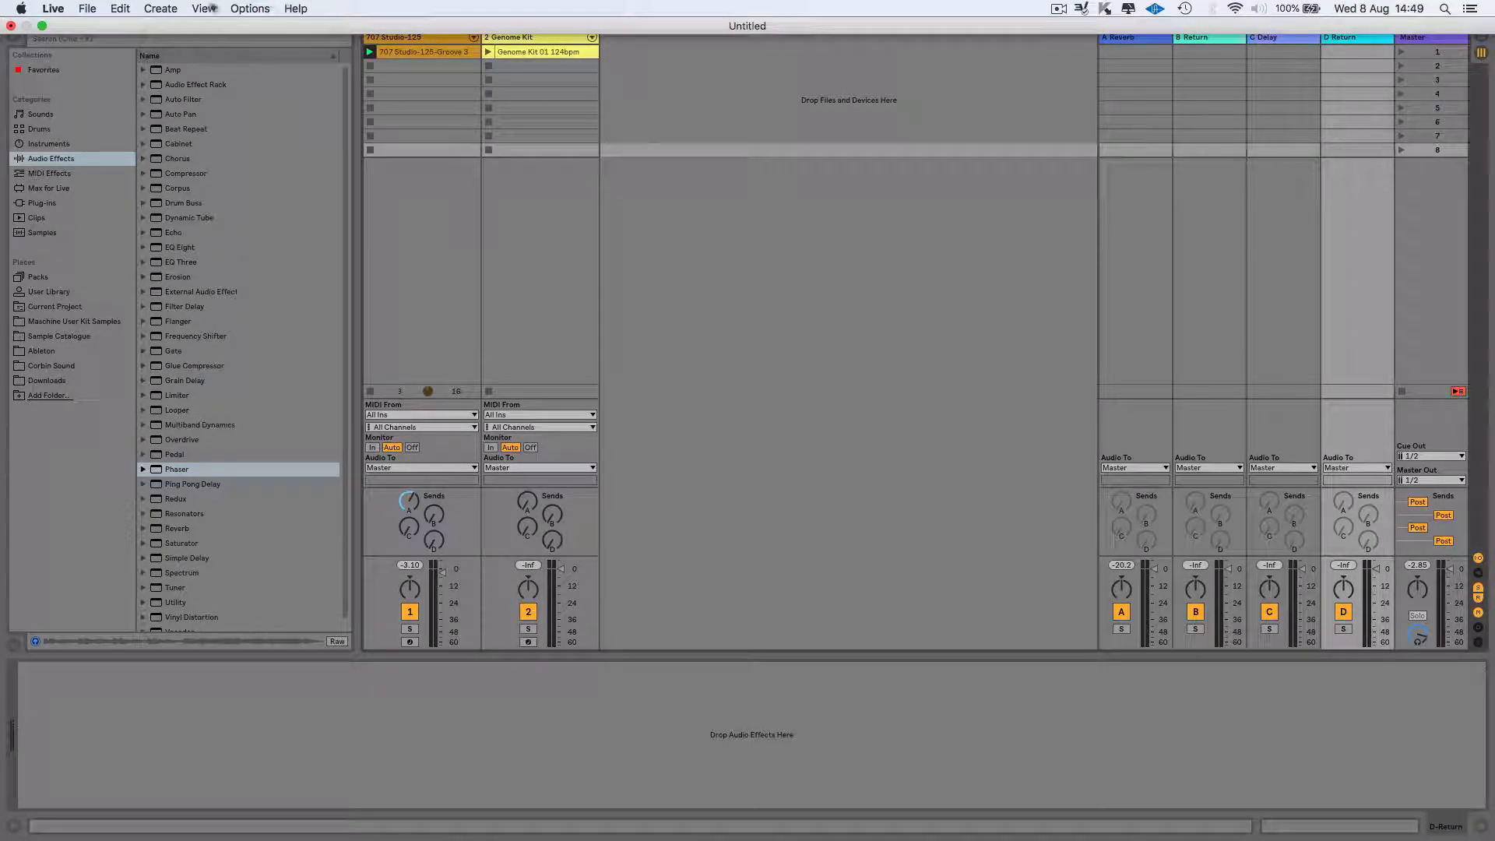
left_click(160, 8)
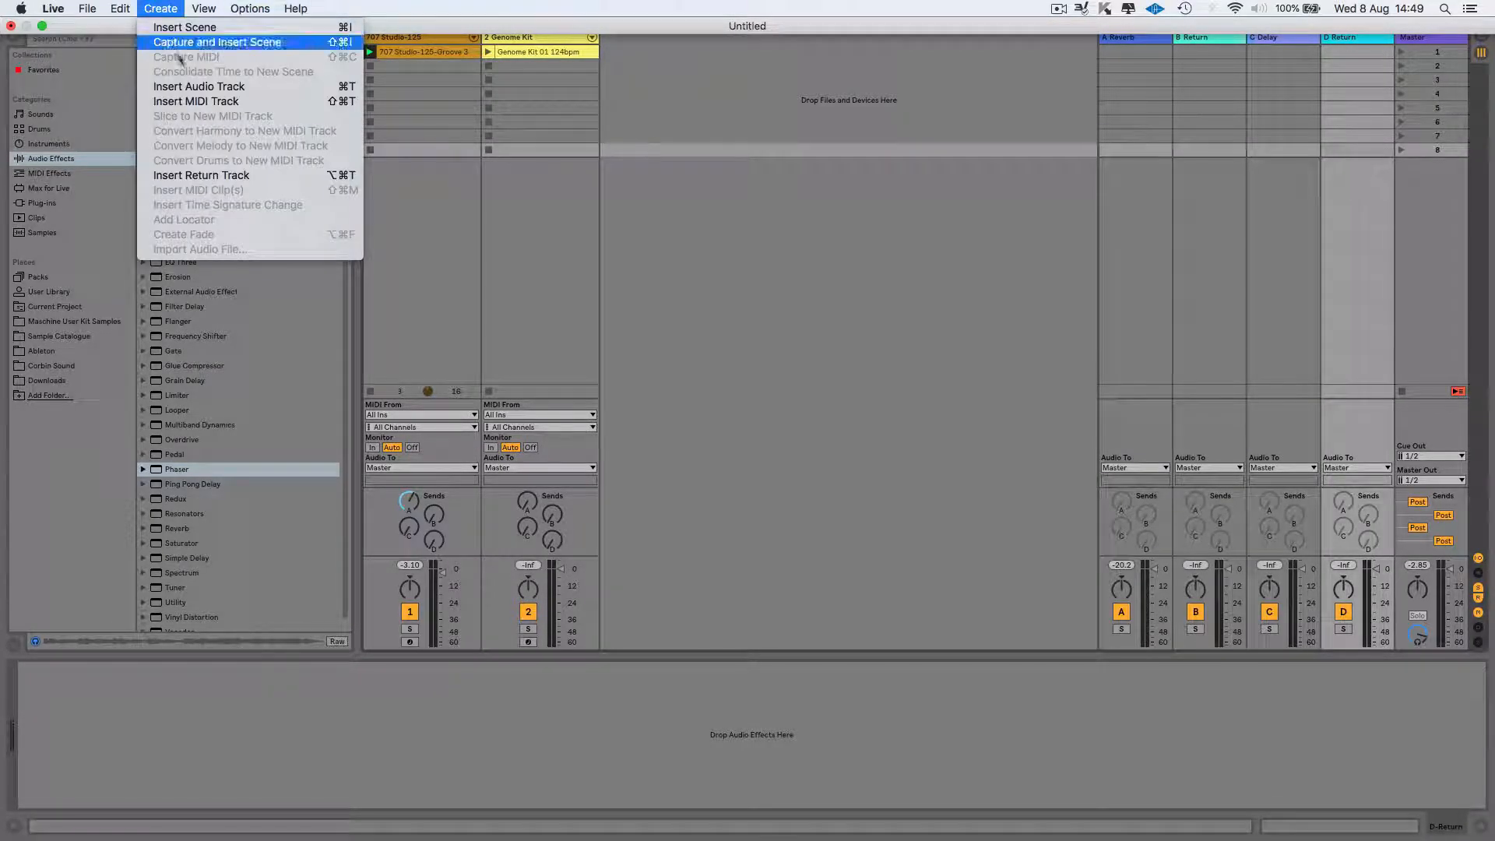
left_click(218, 178)
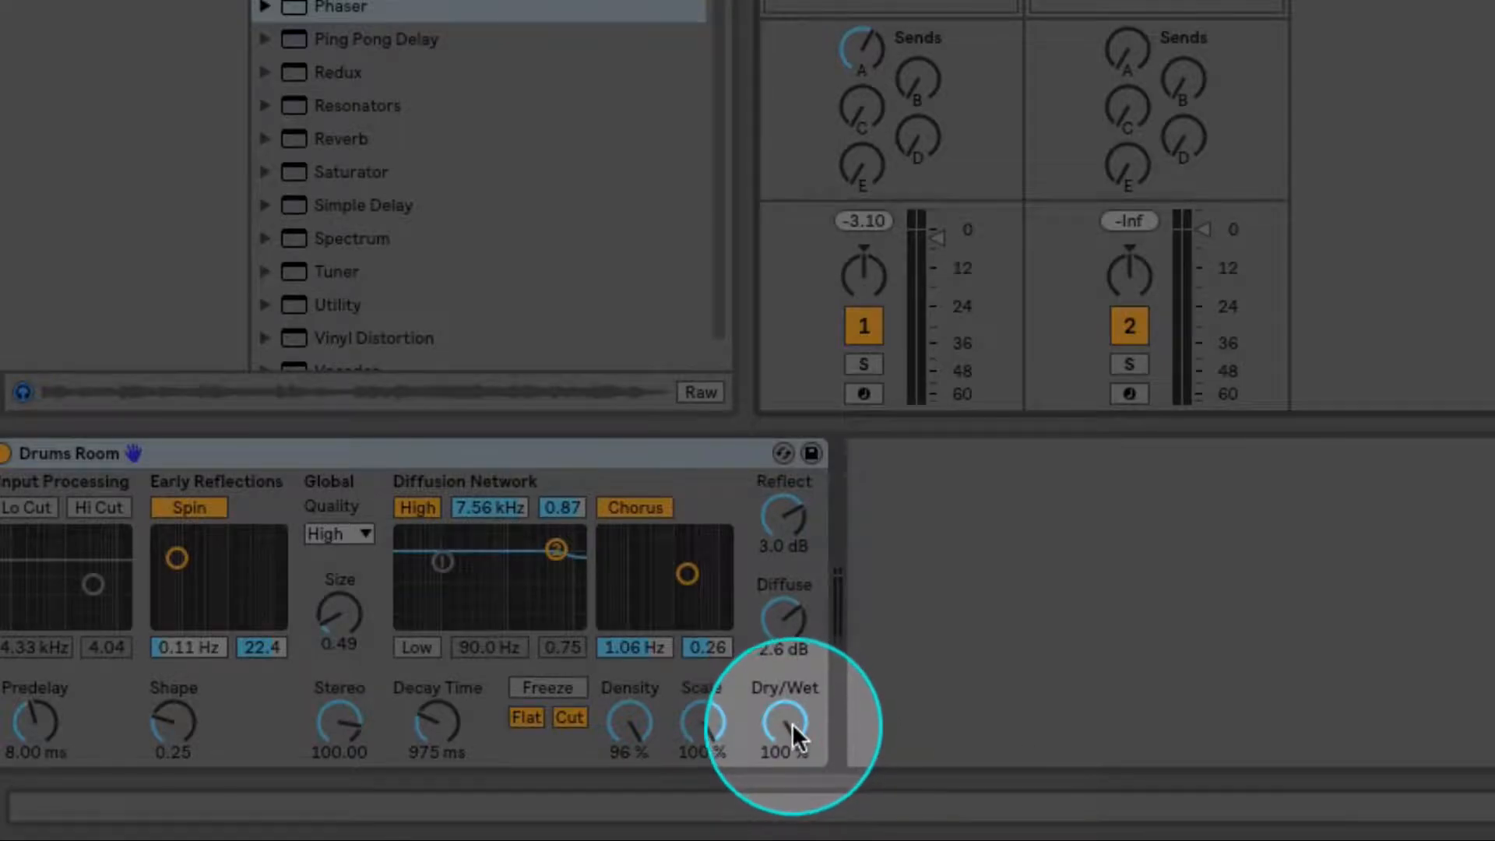
Step: Check the Dry/Wet settings of the effects on the A Reverb and C Delay return tracks
left_click(793, 725)
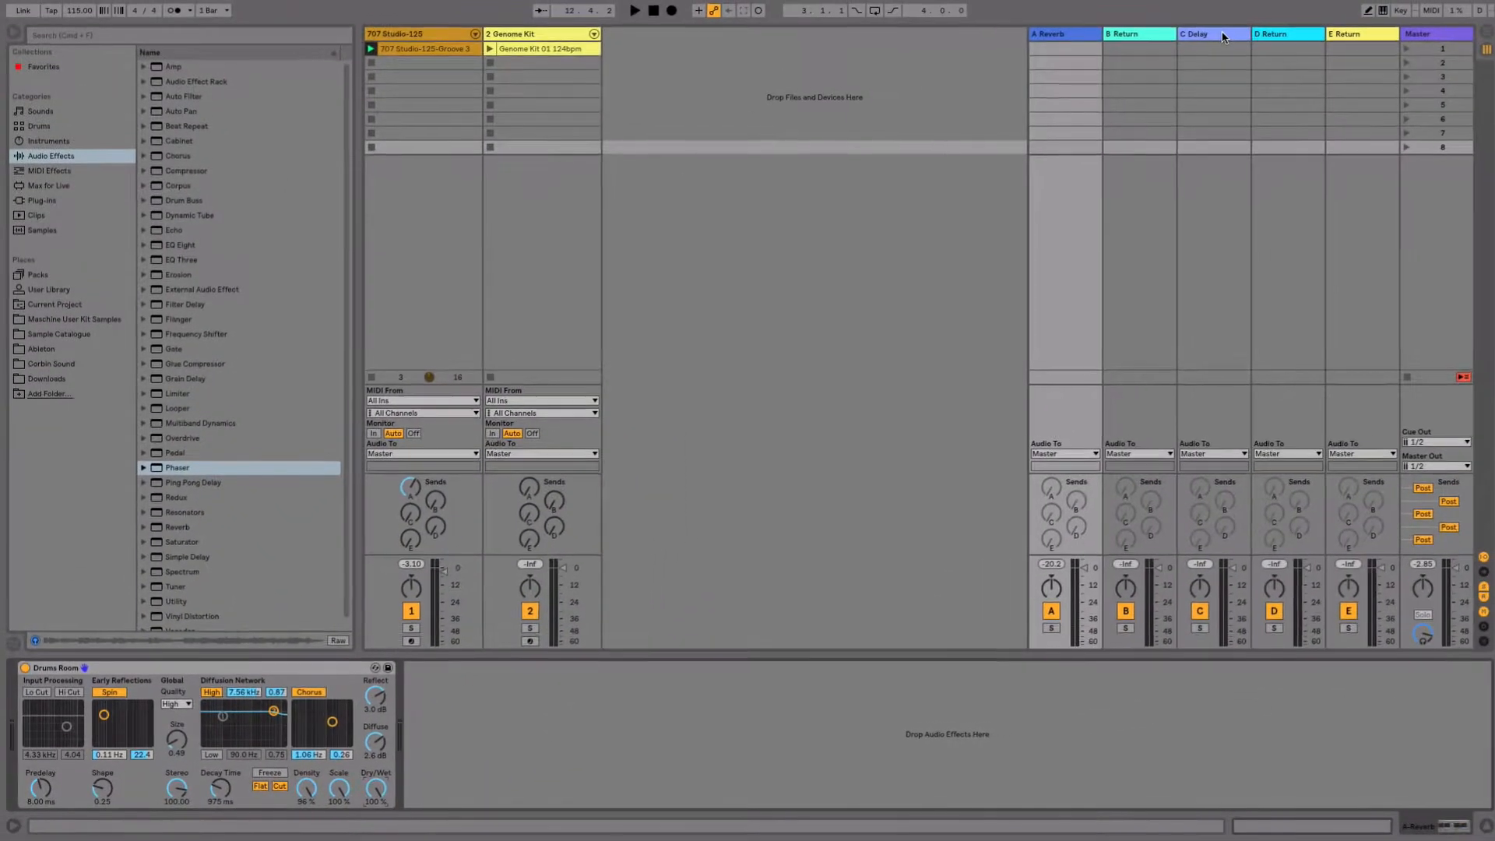
left_click(1217, 37)
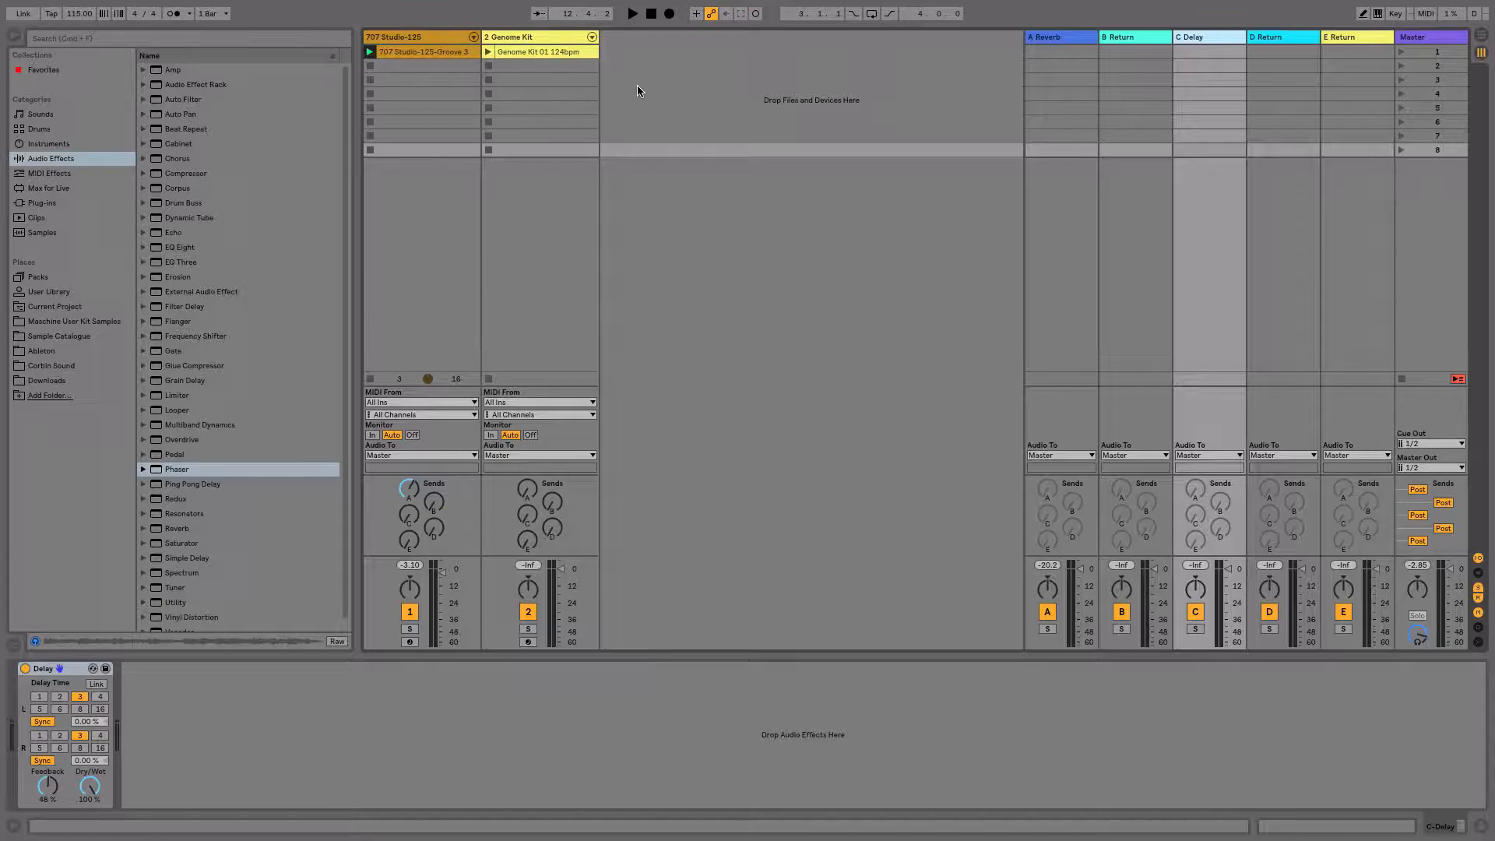
Step: Select the Genome Kit track and launch its Genome Kit 01 124bpm clip
left_click(511, 40)
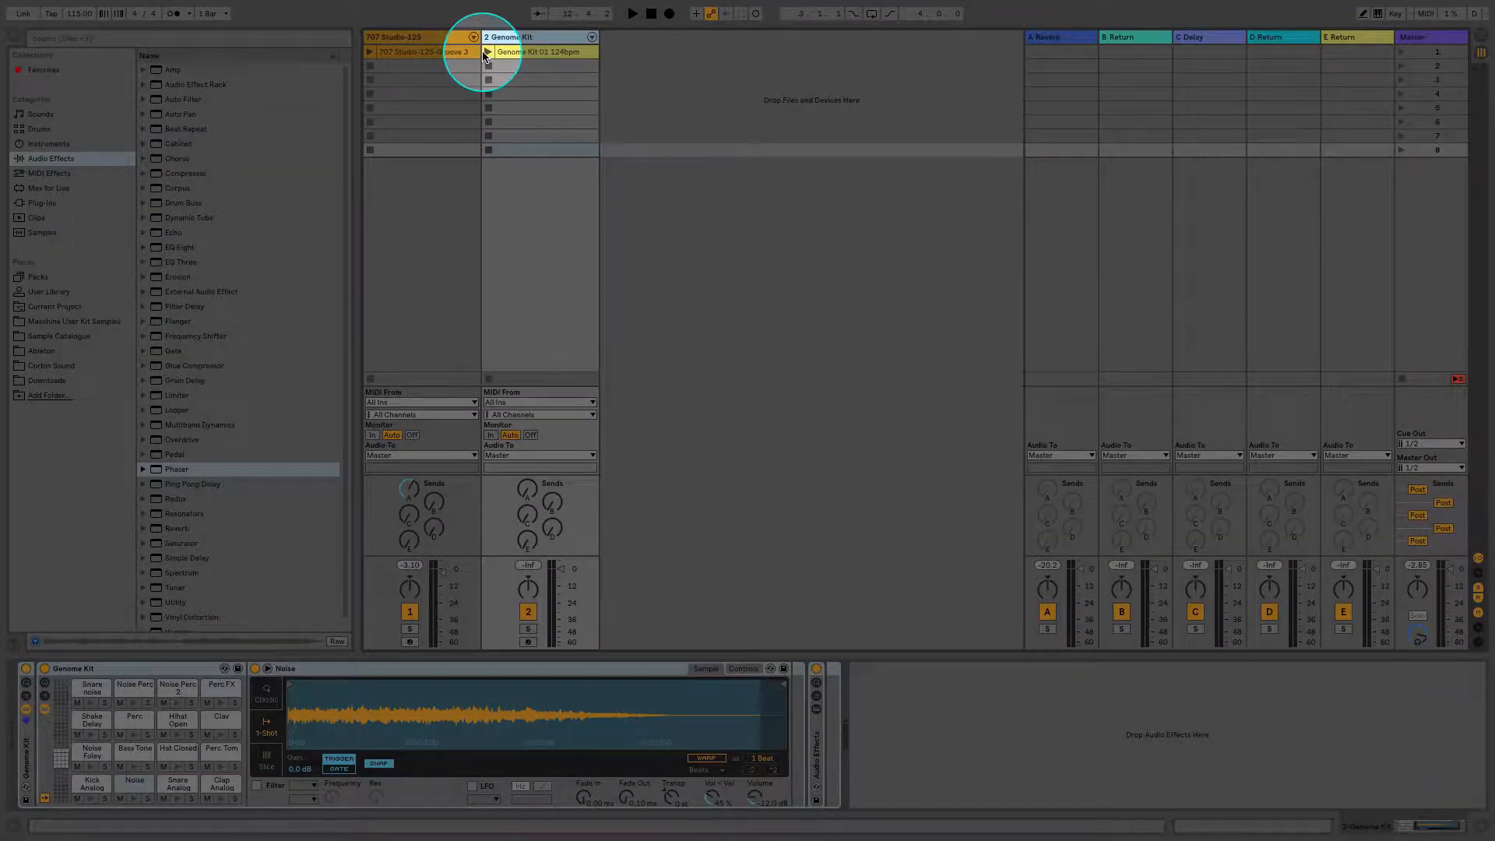
left_click(485, 53)
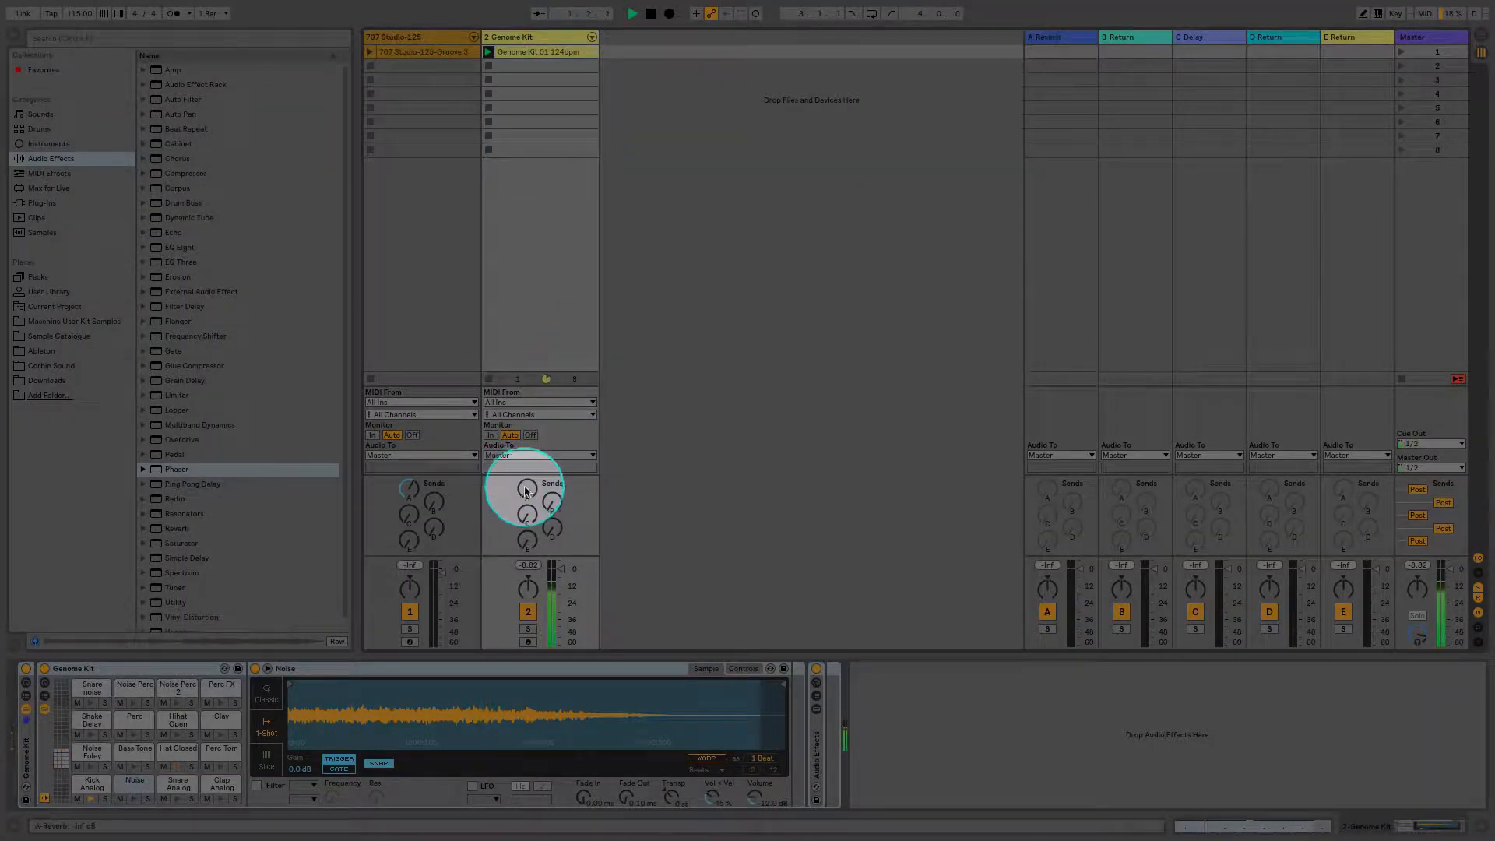
Step: Raise the Genome Kit track's A send and set its C send to -12 dB, then stop its clip
left_click_drag(531, 492, 531, 460)
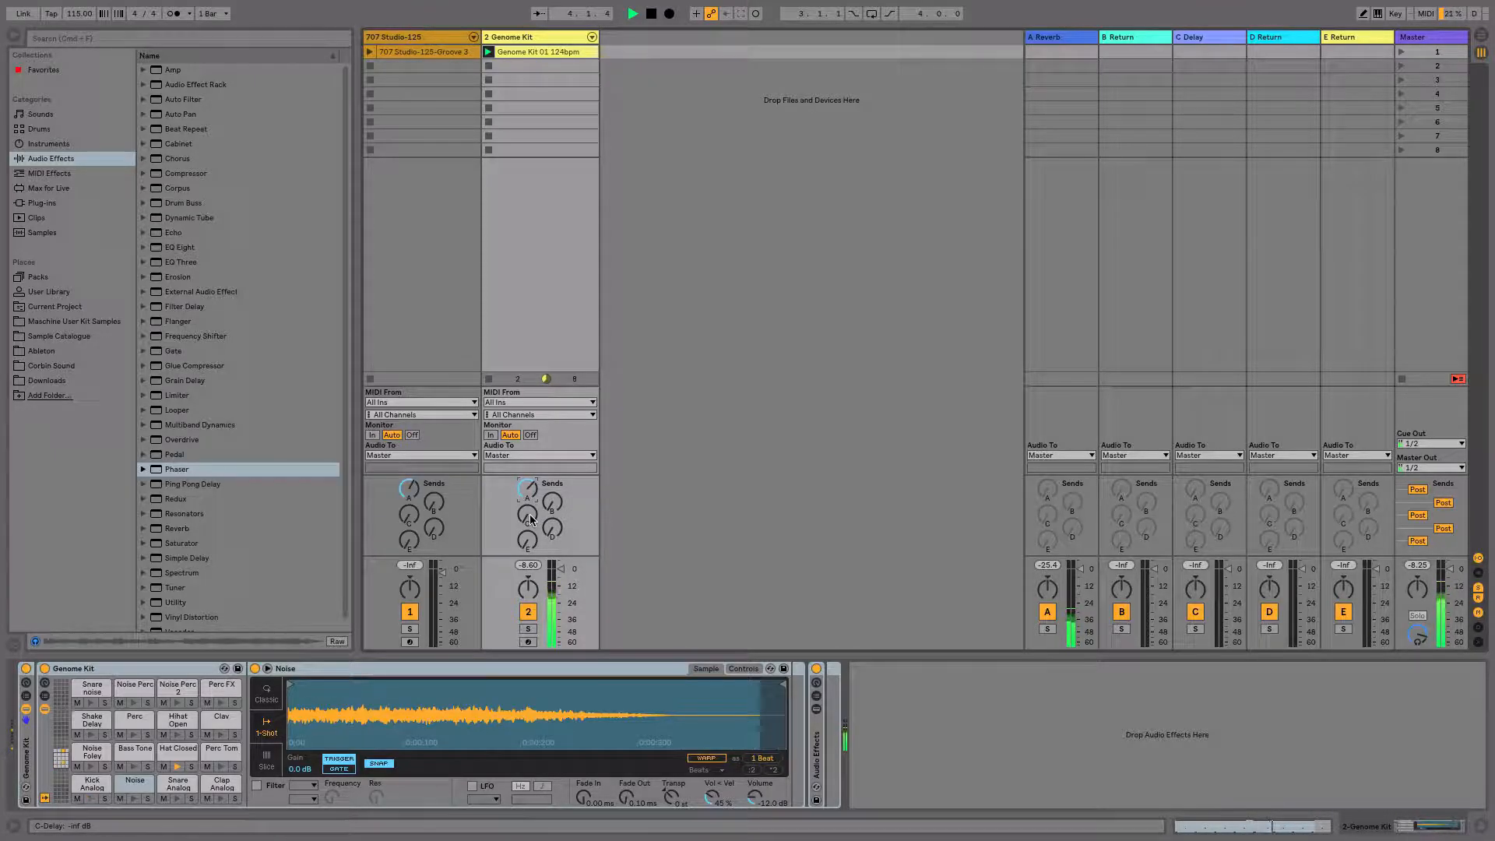
left_click_drag(530, 520, 531, 500)
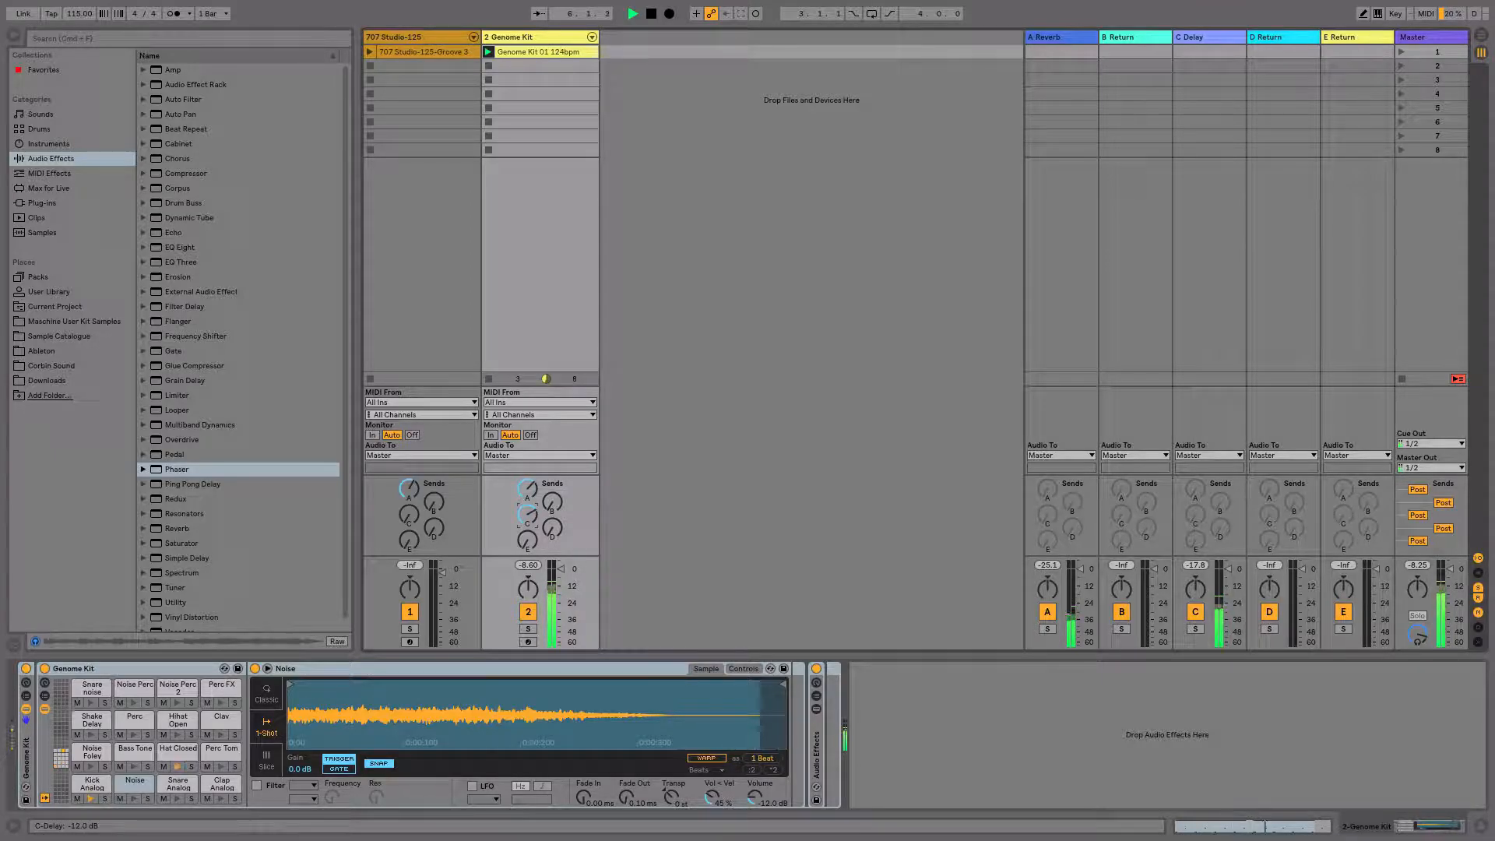
left_click(490, 380)
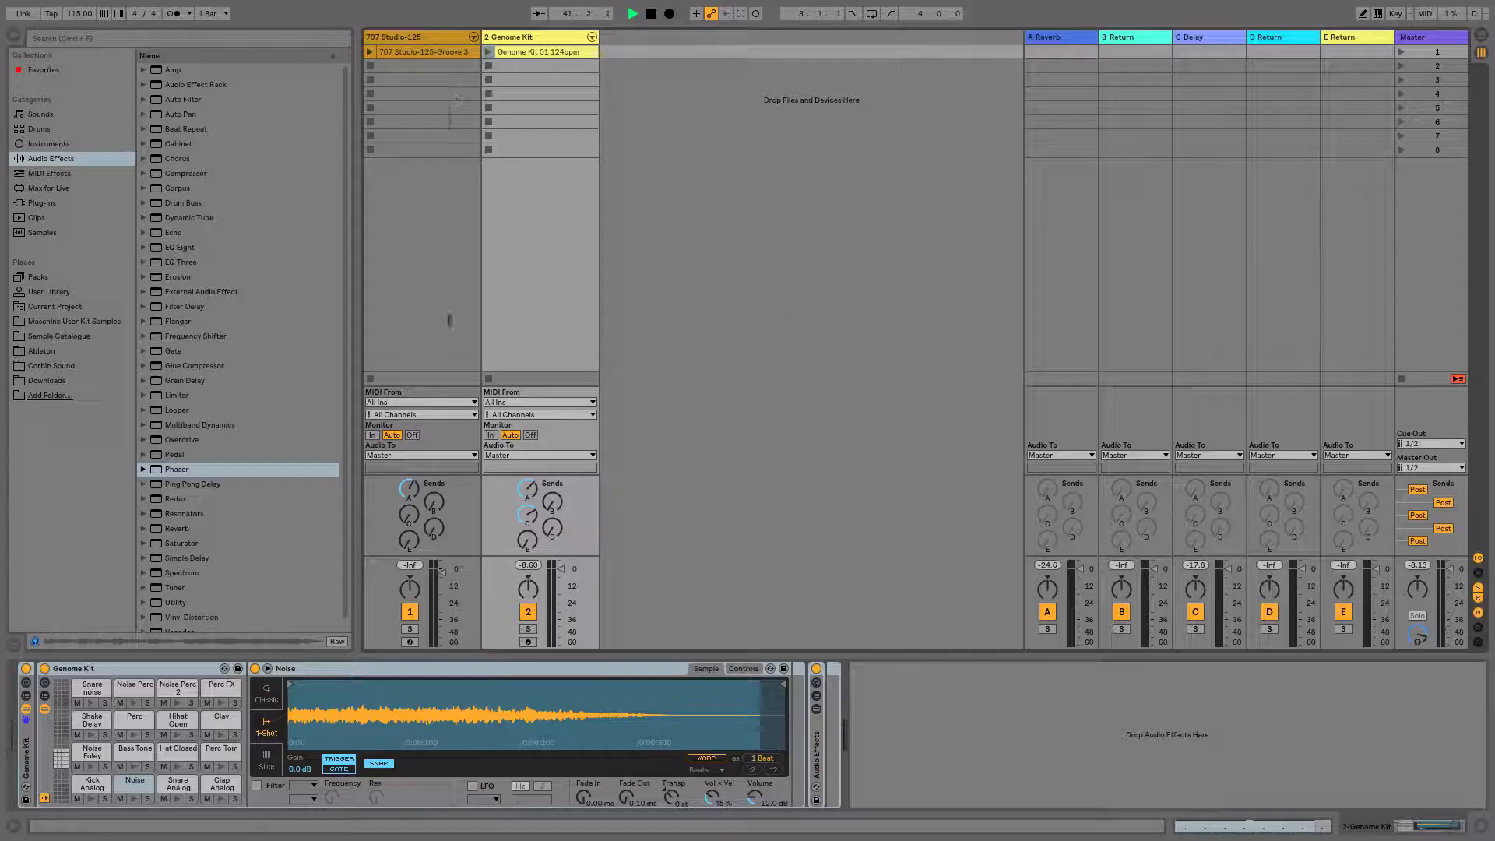
Step: Replace the 707 Studio track's A send with a Reverb device inserted on the track, and launch its Groove 3 clip
double_click(409, 490)
left_click_drag(176, 529, 398, 34)
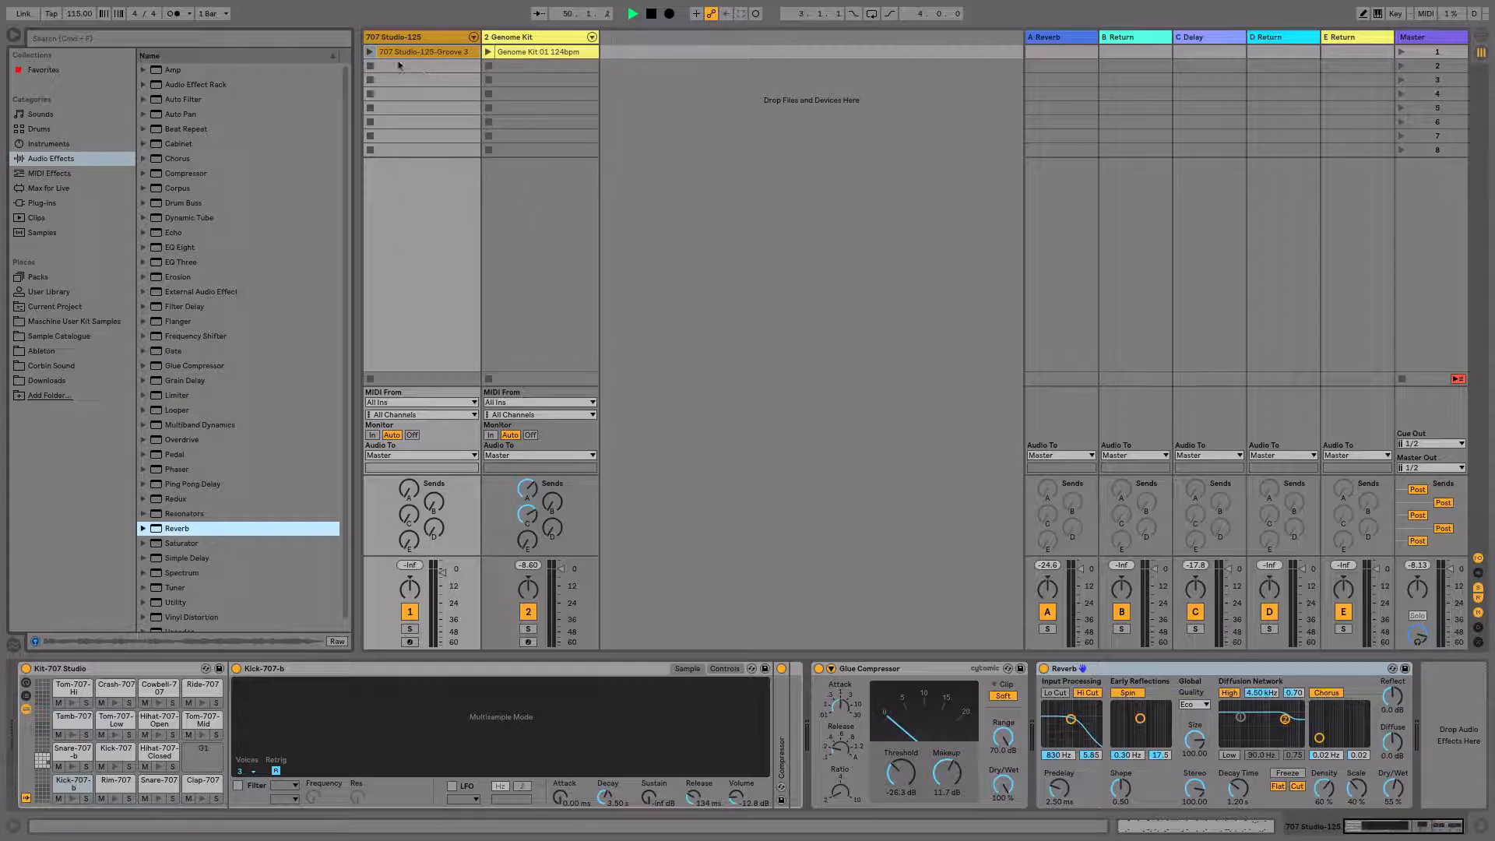
left_click(370, 52)
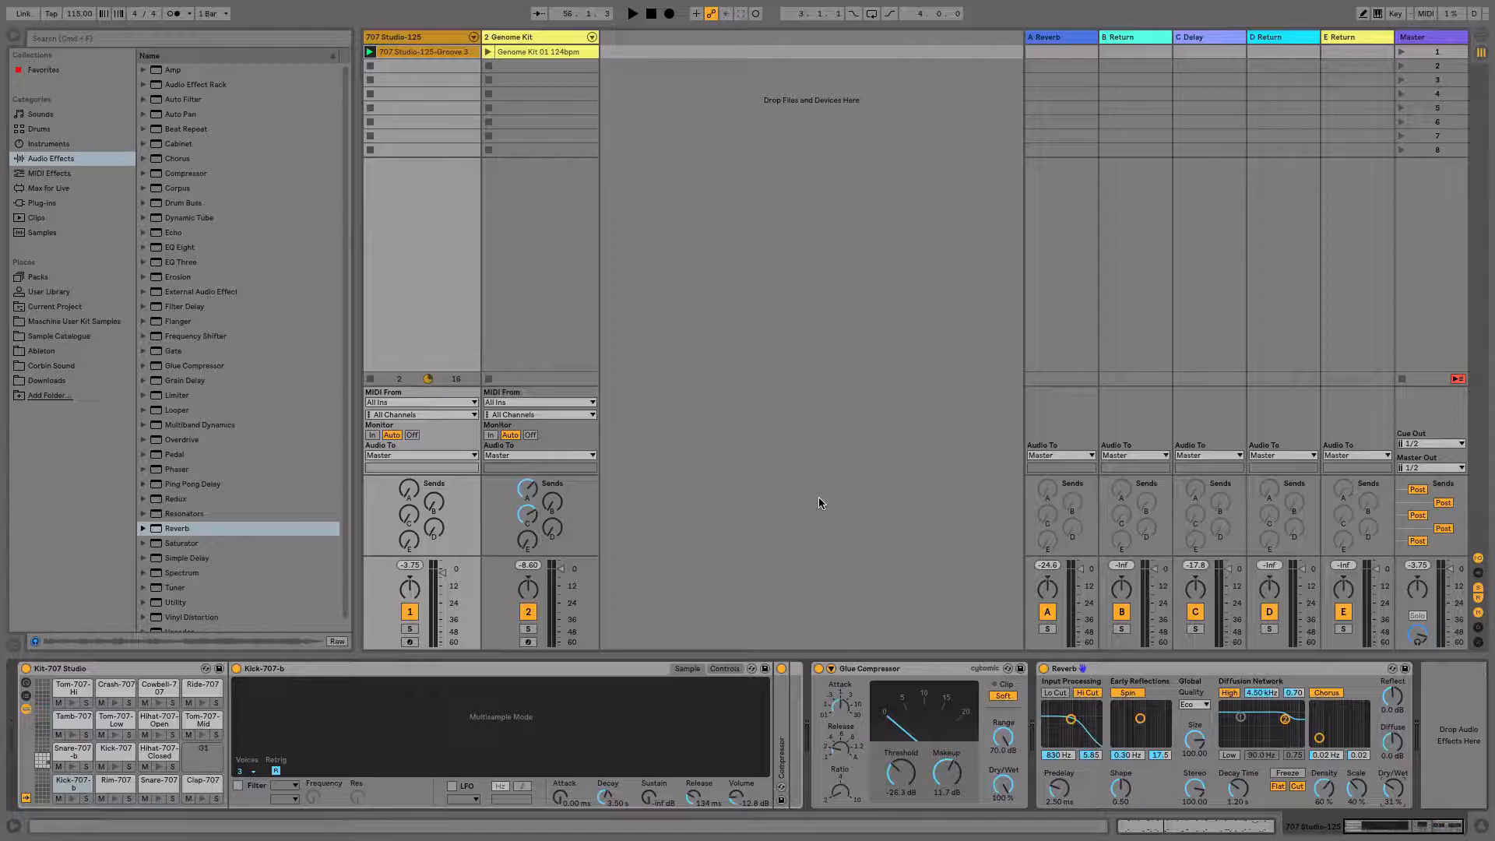
Step: During playback, set the 707 Studio Reverb's diffusion network filters to 2.54 kHz high and 199 Hz low
key("space")
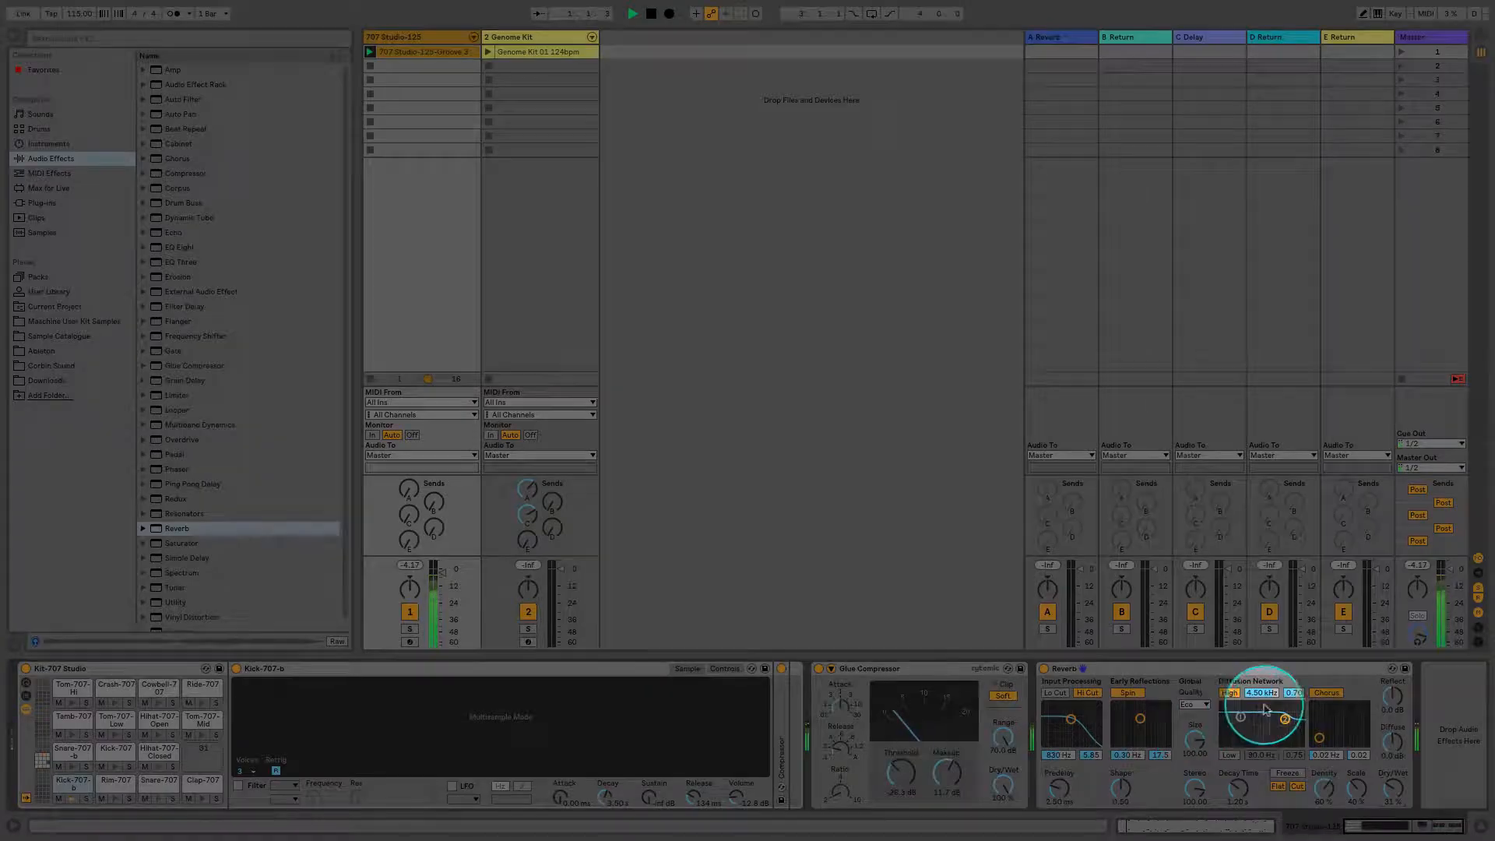
left_click_drag(1285, 720, 1268, 742)
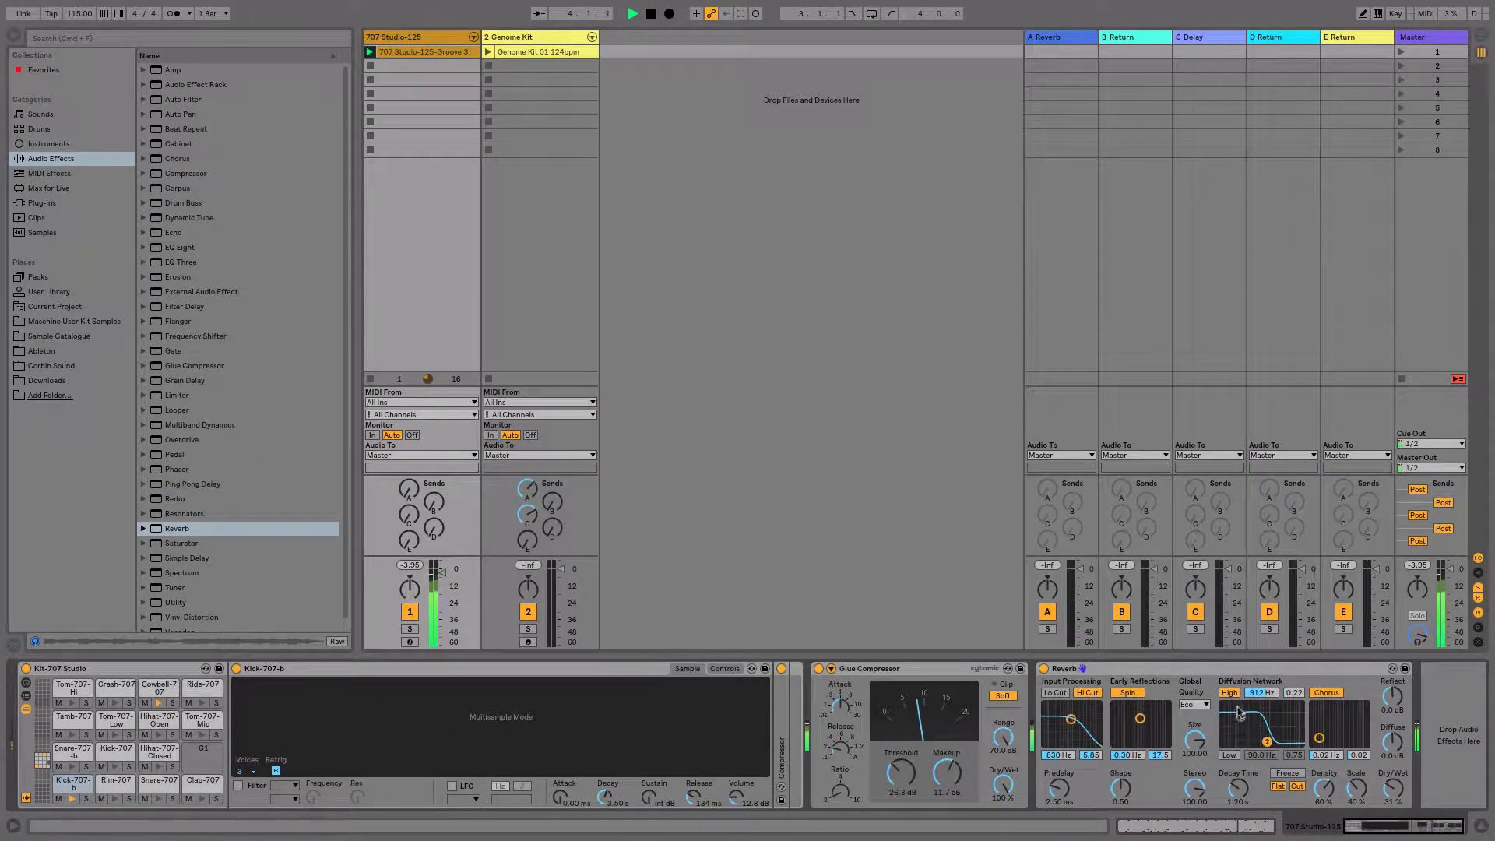
left_click_drag(1240, 717, 1279, 746)
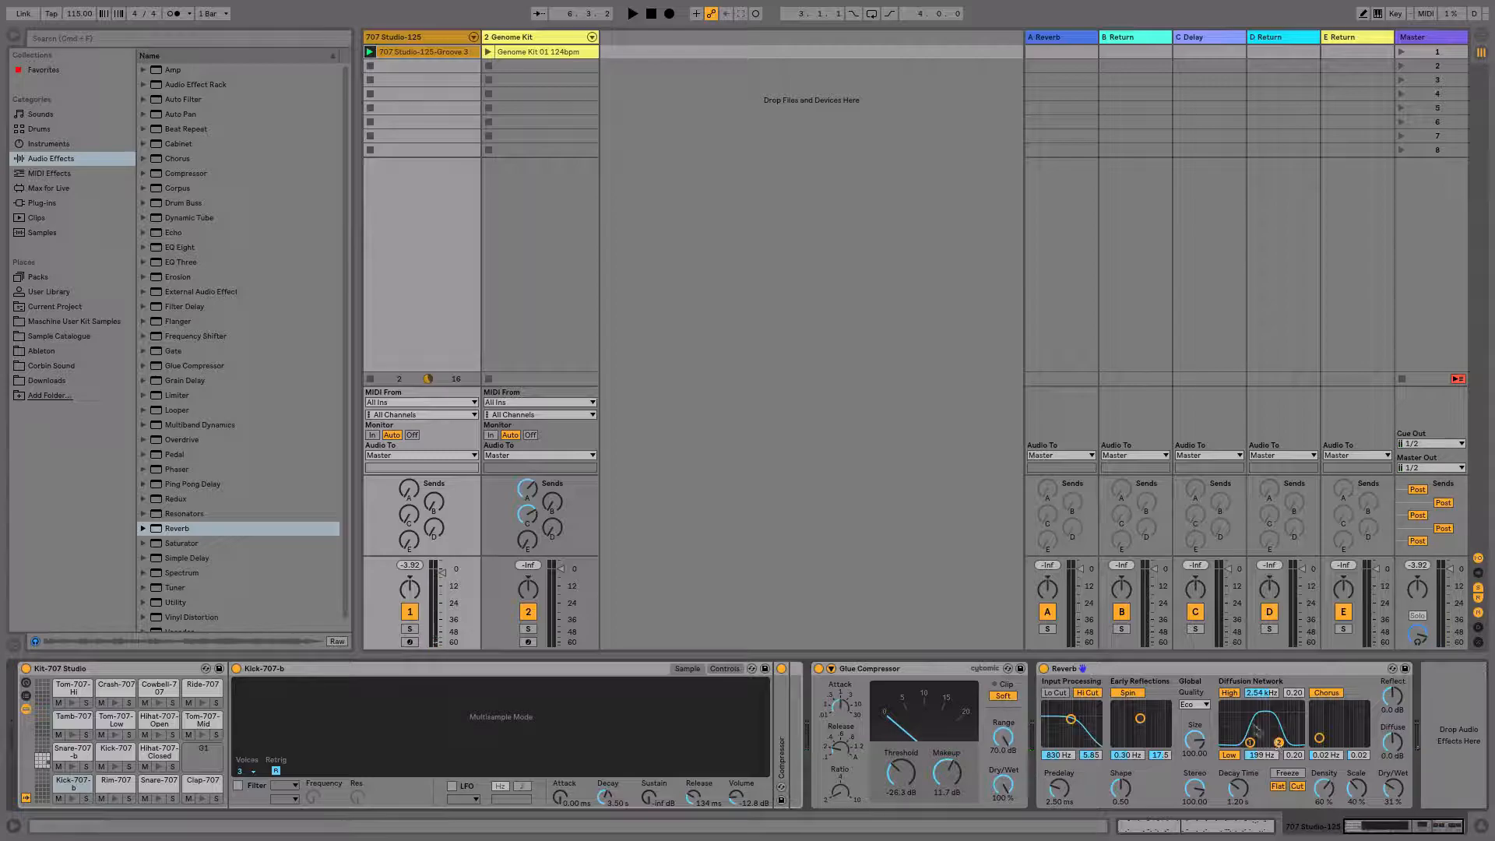
Step: Delete the Reverb from the 707 Studio track and raise the track's A send instead, playing the set
left_click(1219, 671)
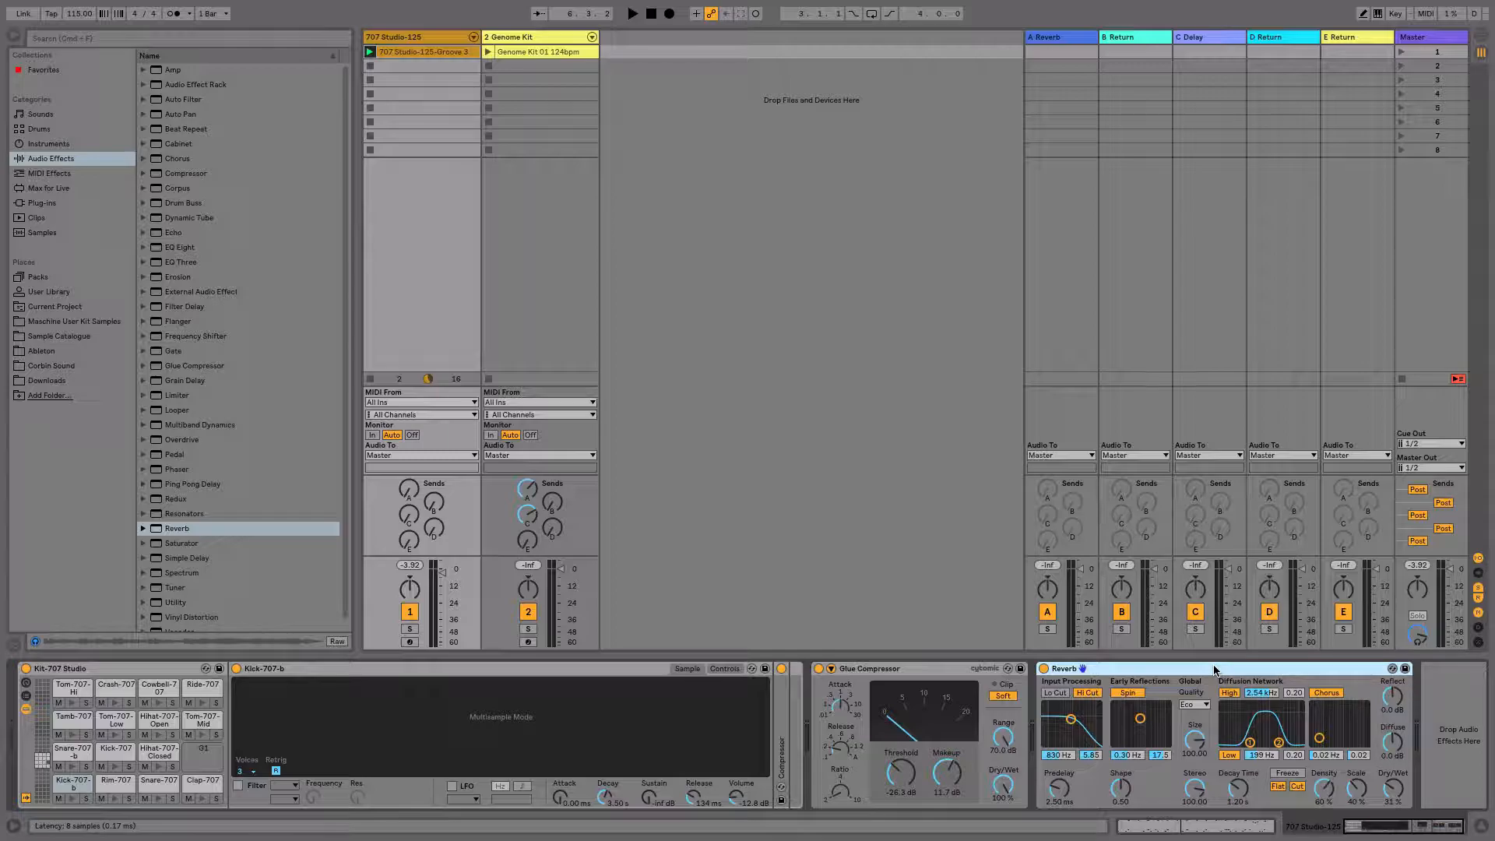
key("Delete")
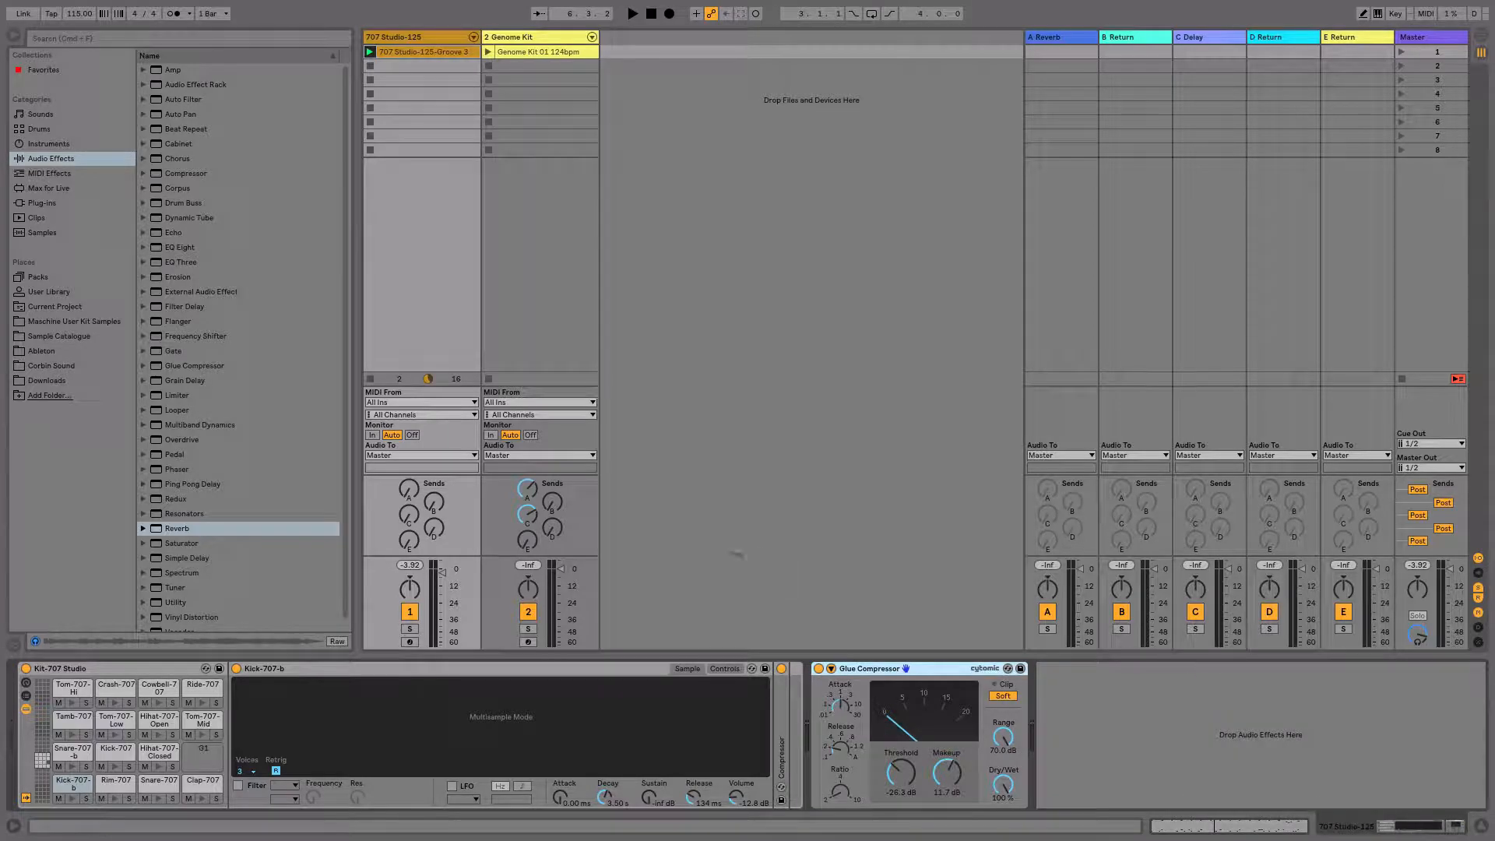
left_click_drag(408, 489, 409, 485)
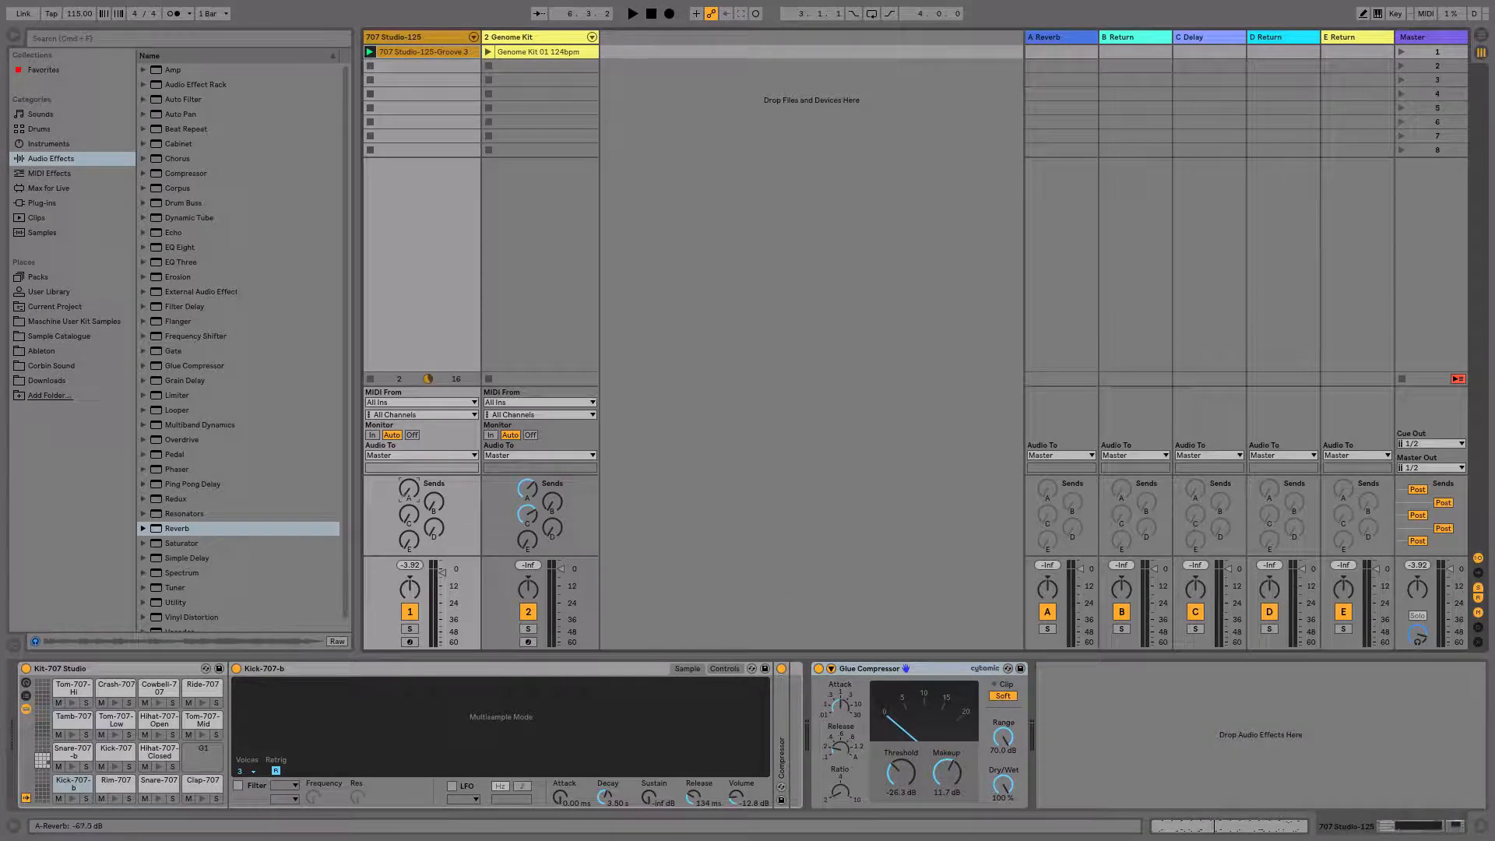
key("space")
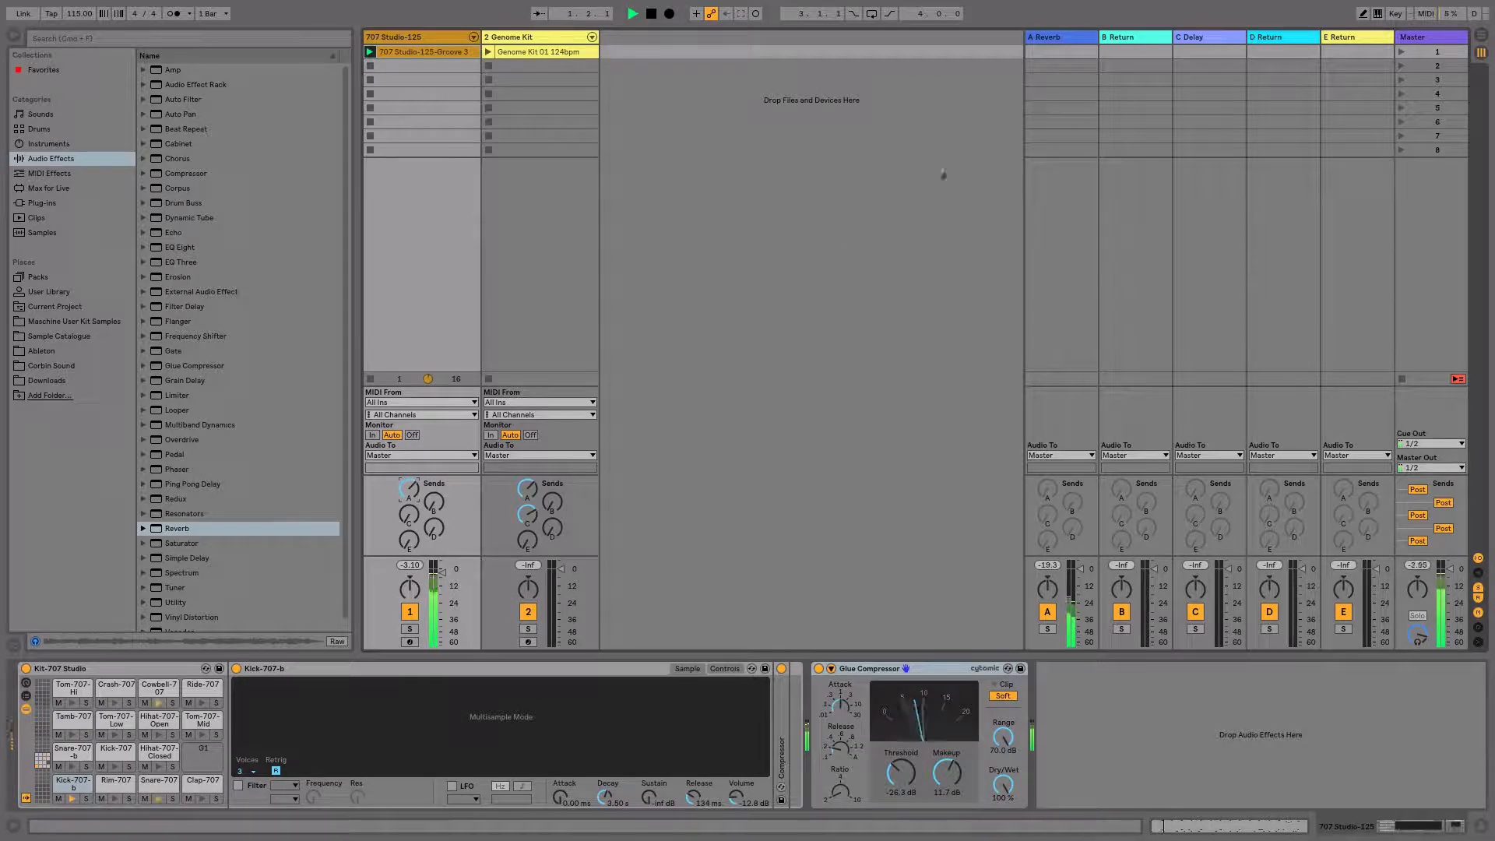
Step: Add an EQ Eight after the reverb on the A Reverb return and make band 1 a low-cut filter, with playback running
left_click(1059, 36)
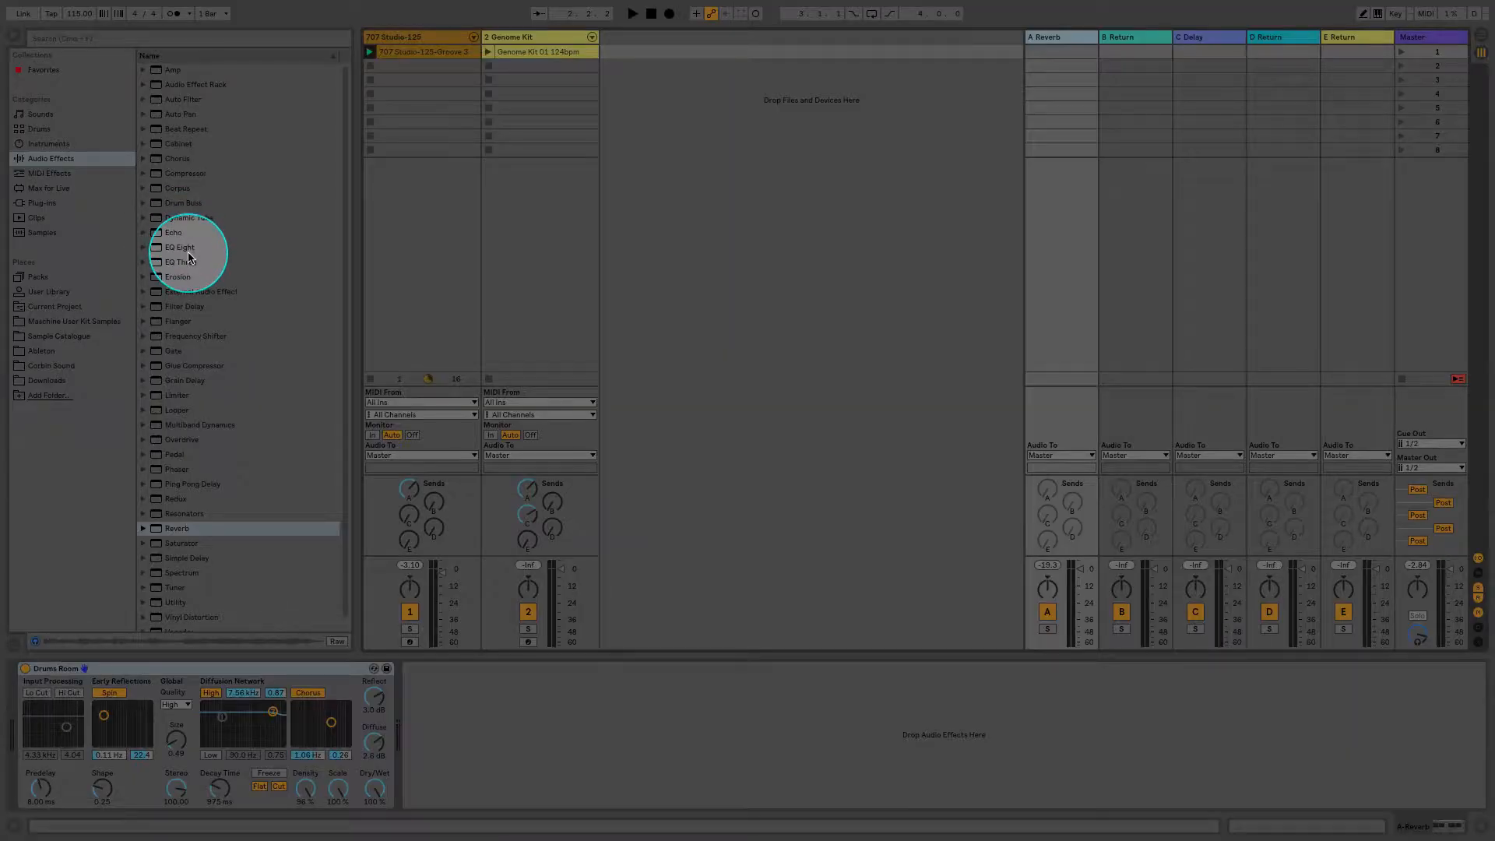
left_click_drag(181, 247, 542, 724)
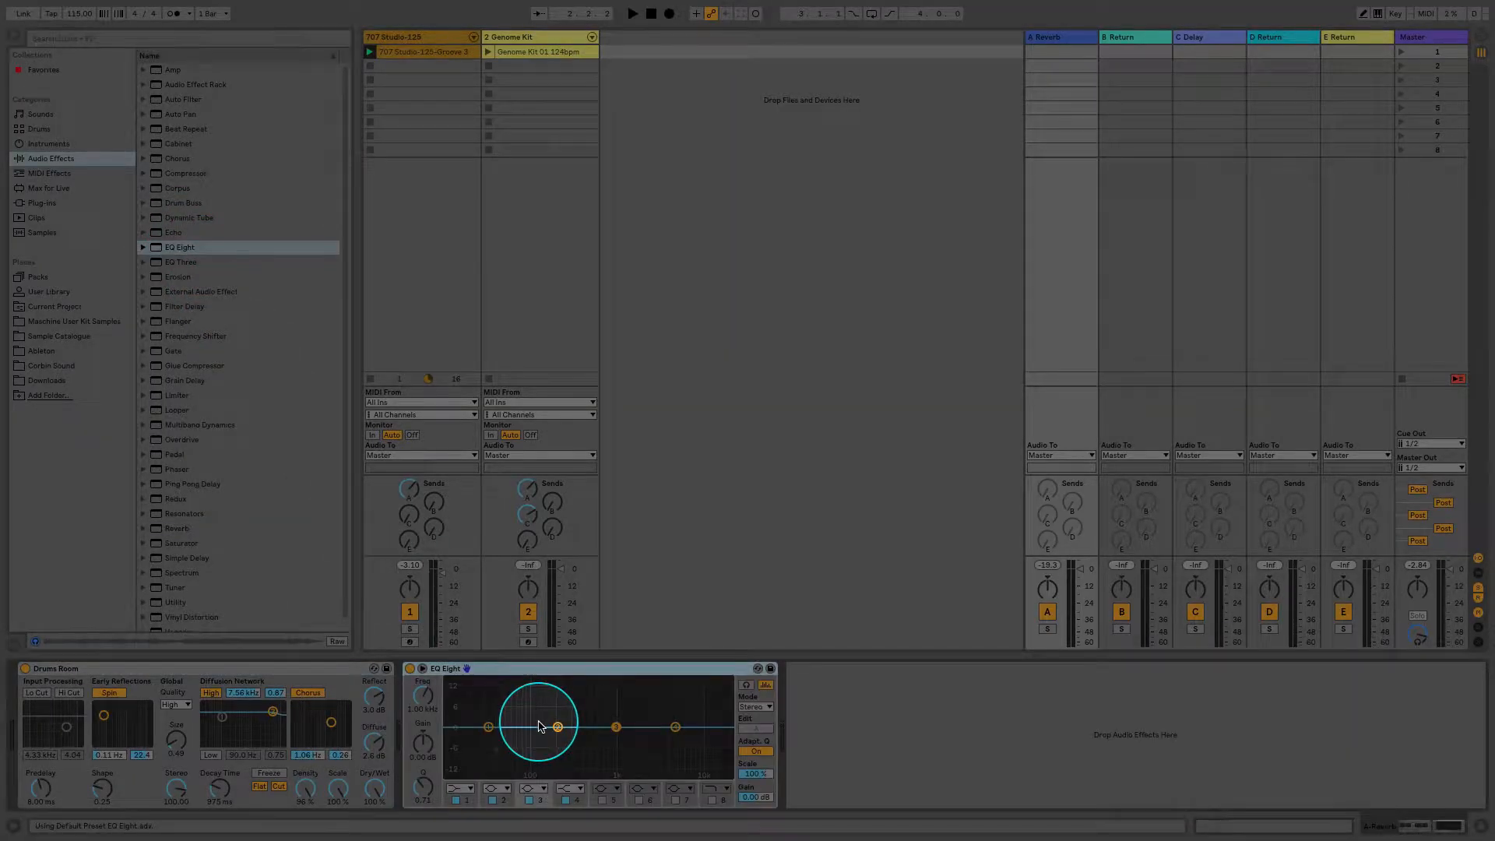
left_click(460, 788)
left_click(460, 701)
key("space")
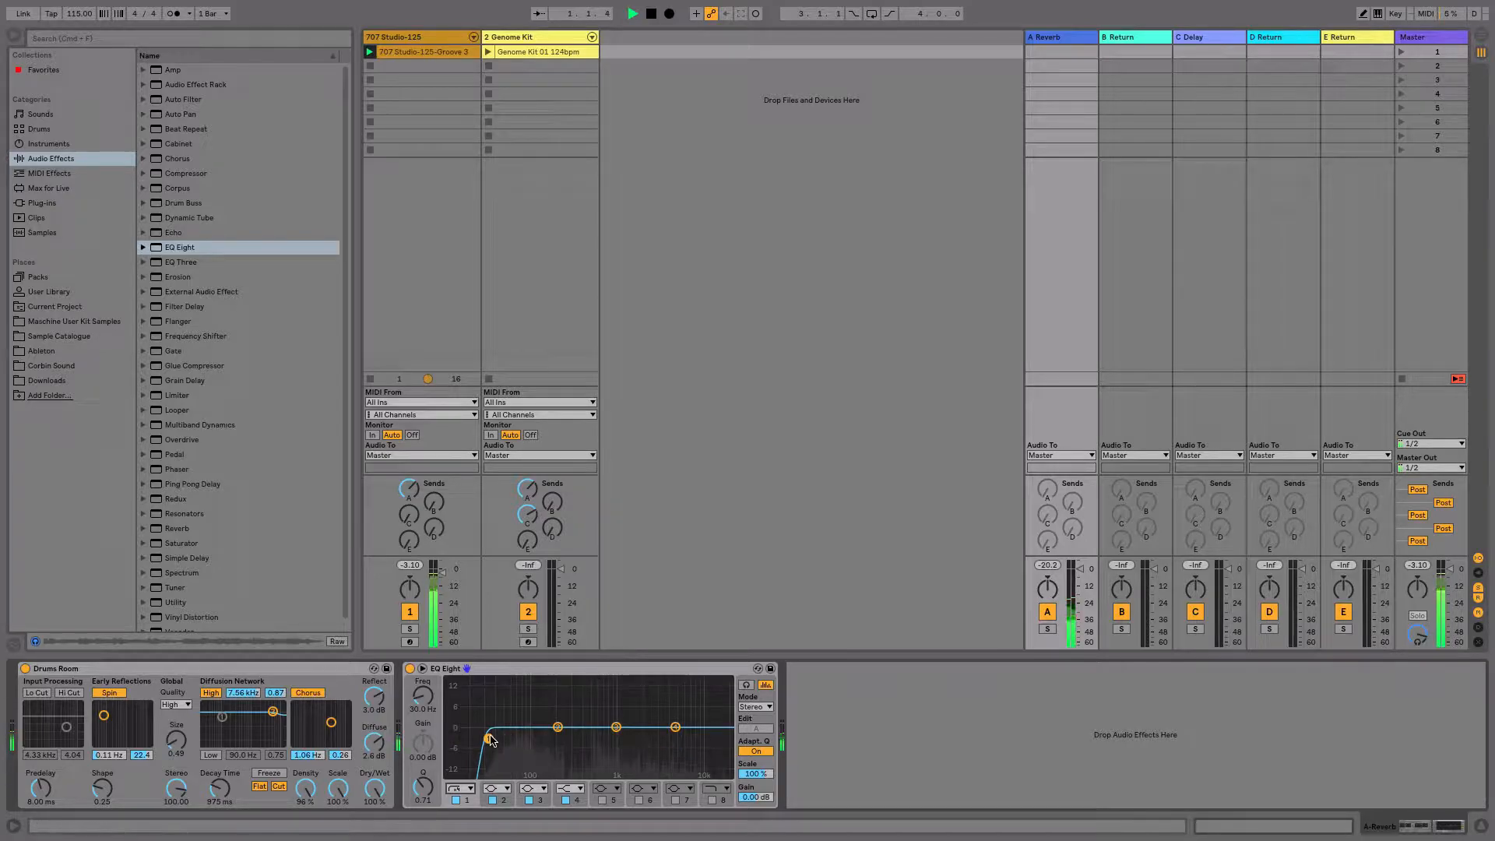
Step: Enable EQ Eight's band 8 high cut at about 3.44 kHz, raise the low-cut frequency, and boost band 3 about 12.3 dB near 538 Hz
left_click(712, 802)
left_click_drag(725, 738, 660, 738)
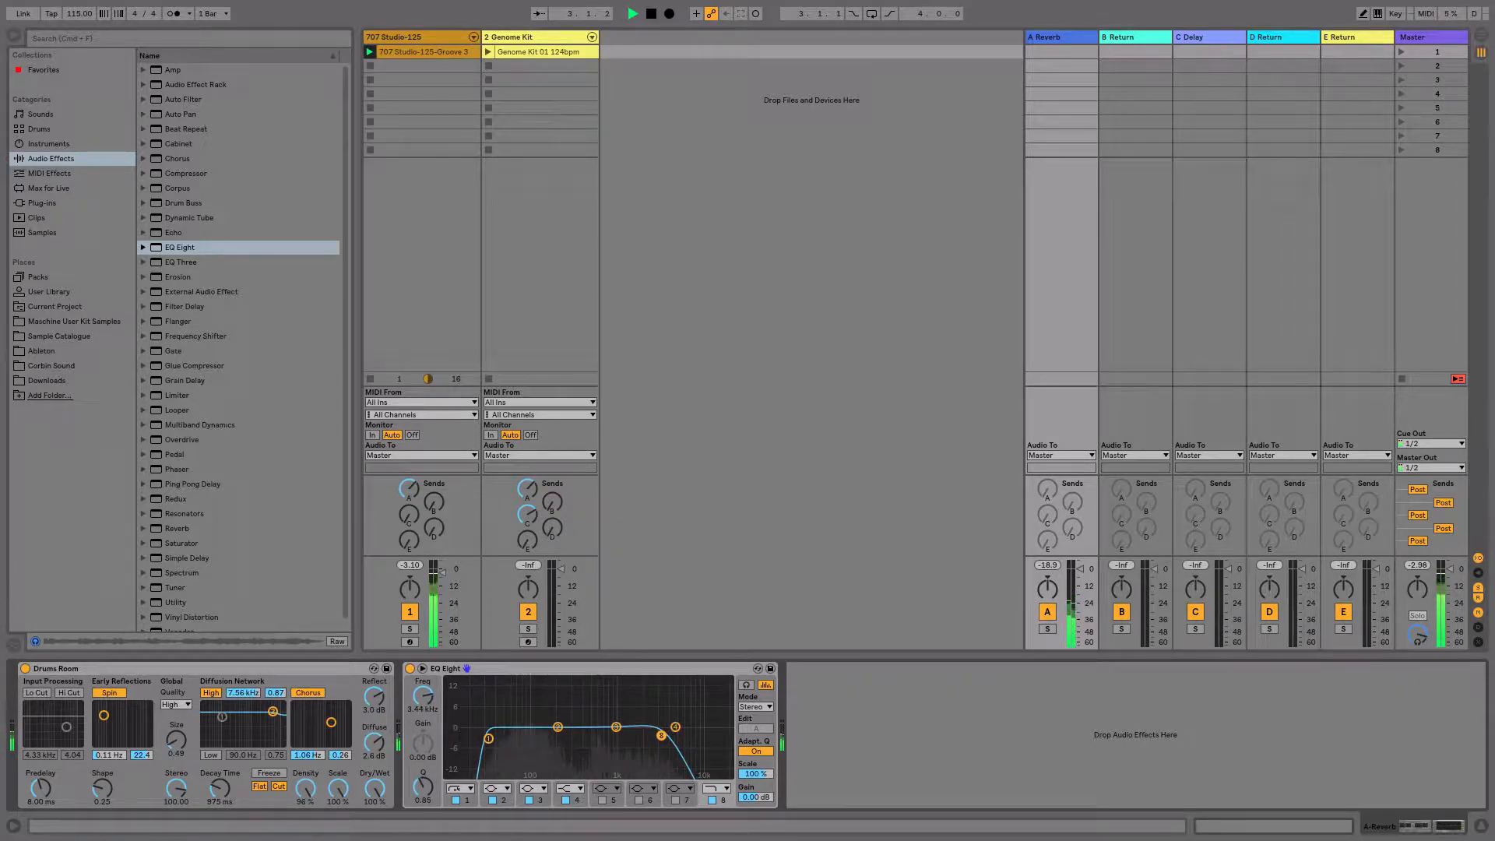
left_click_drag(489, 739, 614, 688)
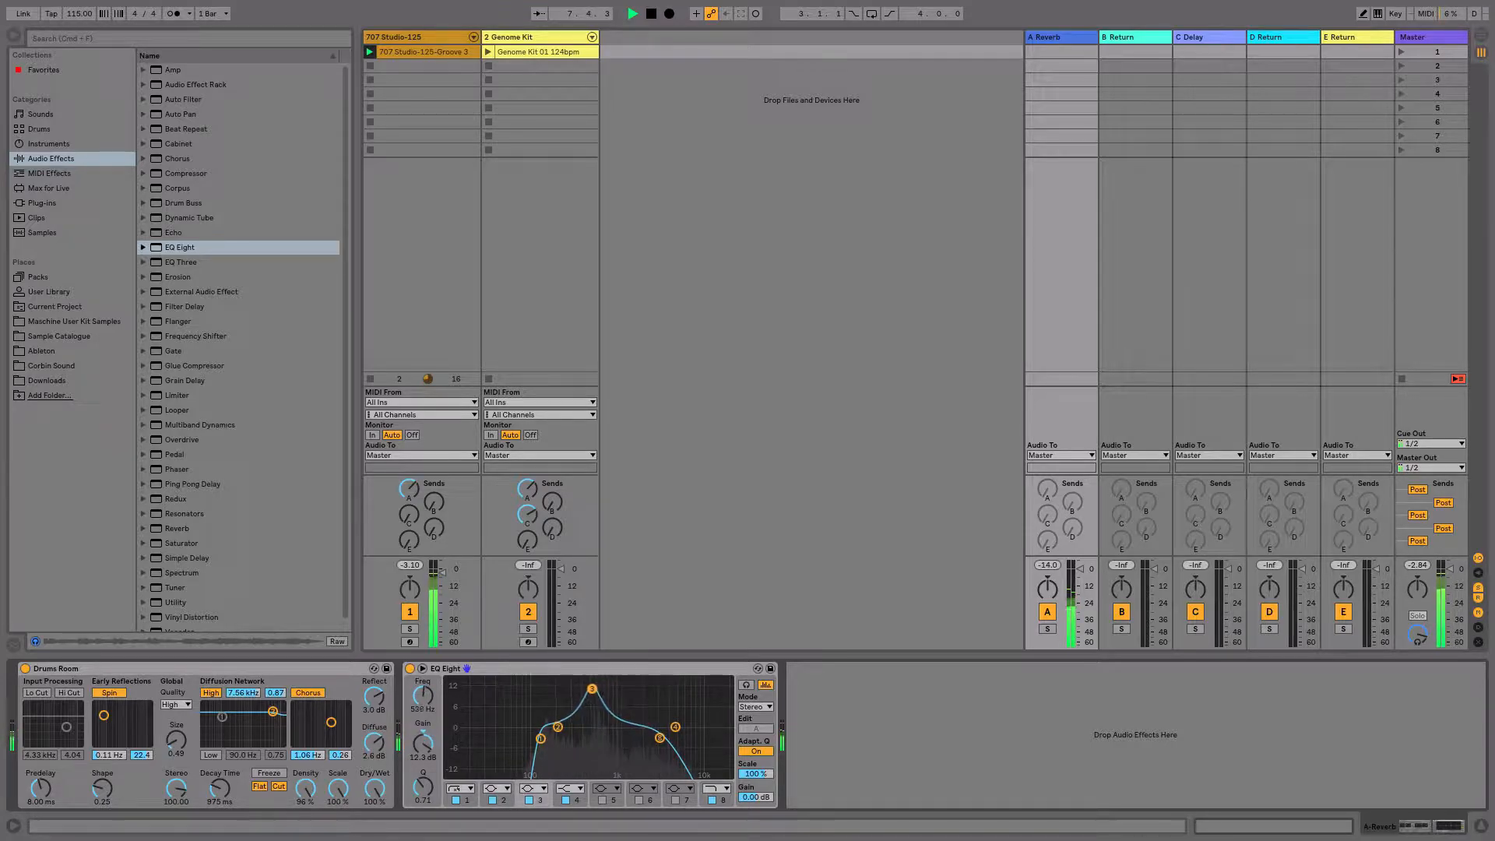